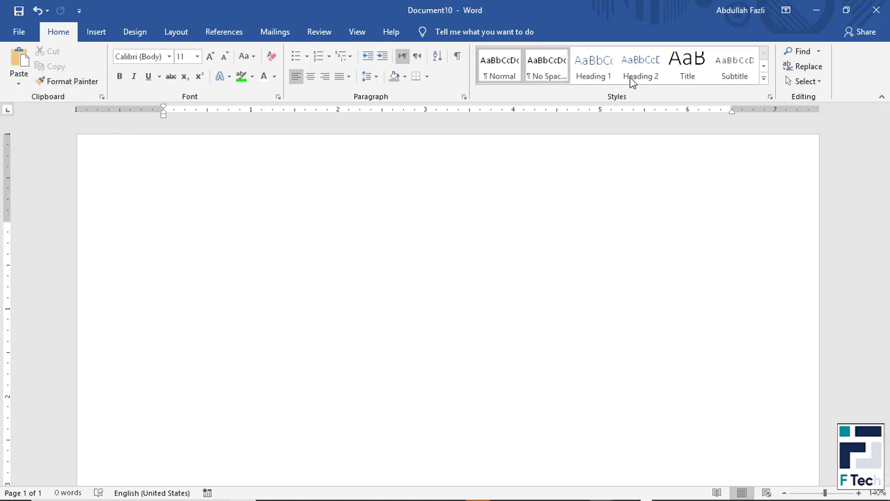
Show the Backstage Info page for blank Document10, listing 1 page and 0 words.
left_click(20, 32)
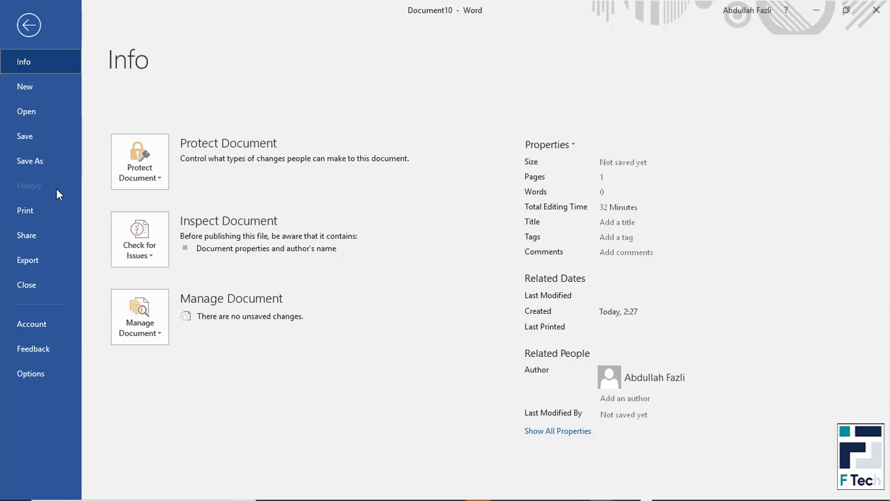
Insert five sample paragraphs with =rand(), then view the Info page reporting 239 words.
key("Escape")
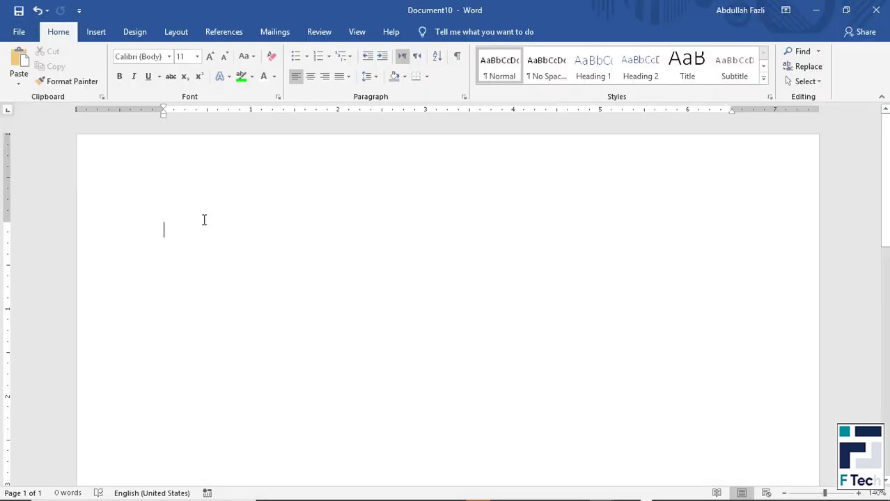
type("asdlkfj")
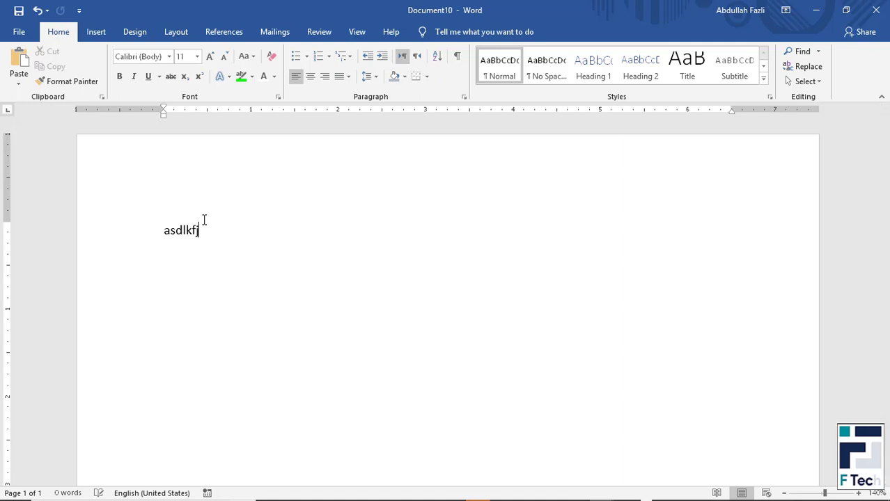
type("lskfjlksdfj==")
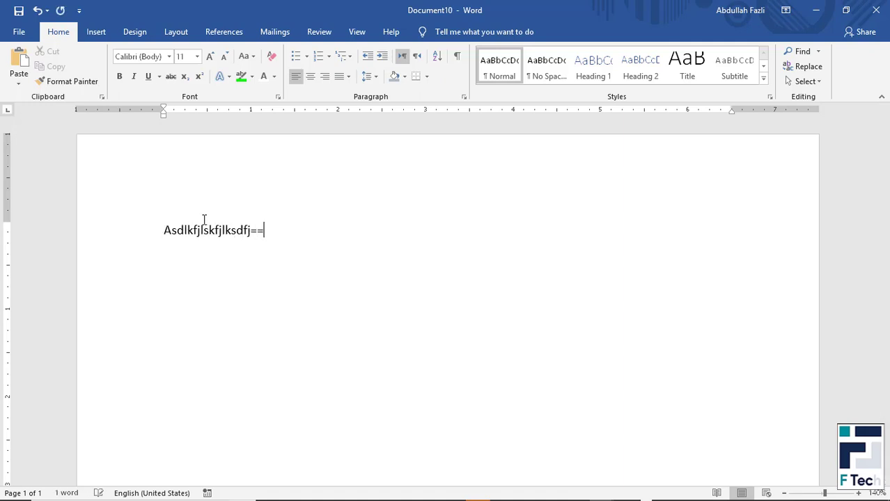
key("BackSpace")
key("BackSpace")
key("BackSpace")
key("BackSpace")
key("BackSpace")
key("BackSpace")
type("=")
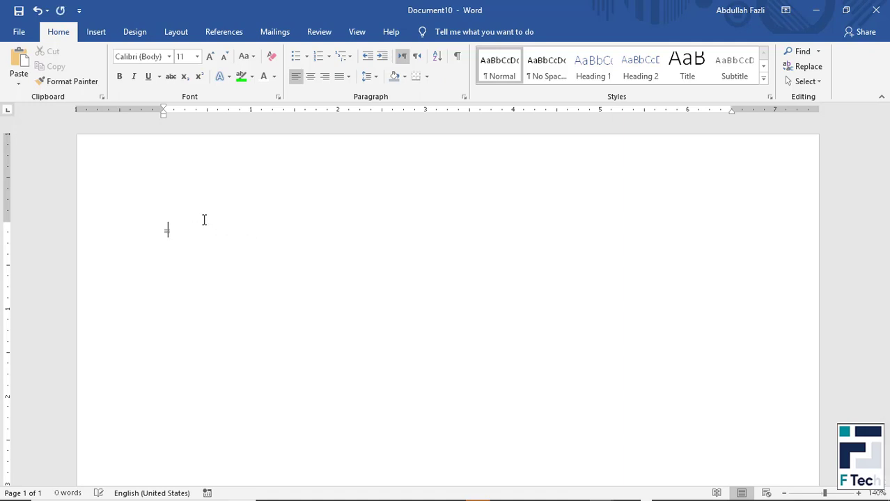
type("rand()")
key("Return")
key("Return")
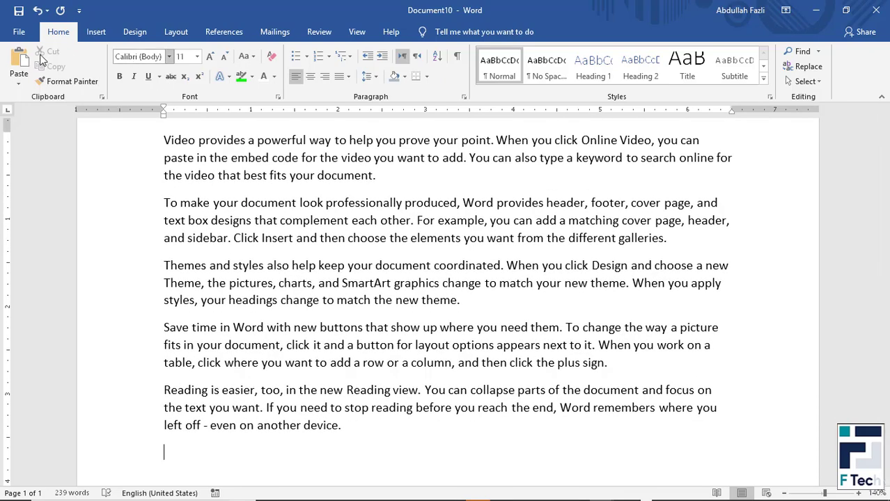
left_click(19, 31)
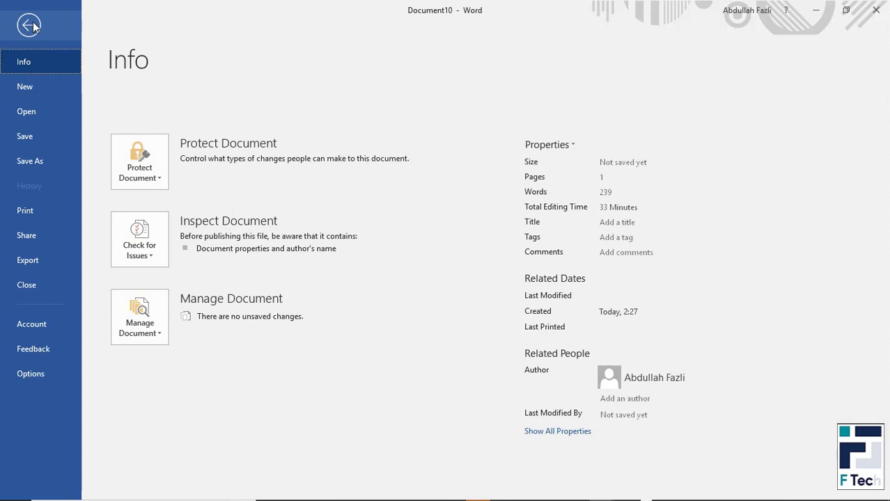
Create Document11 from the Blank document template in the New gallery.
left_click(28, 84)
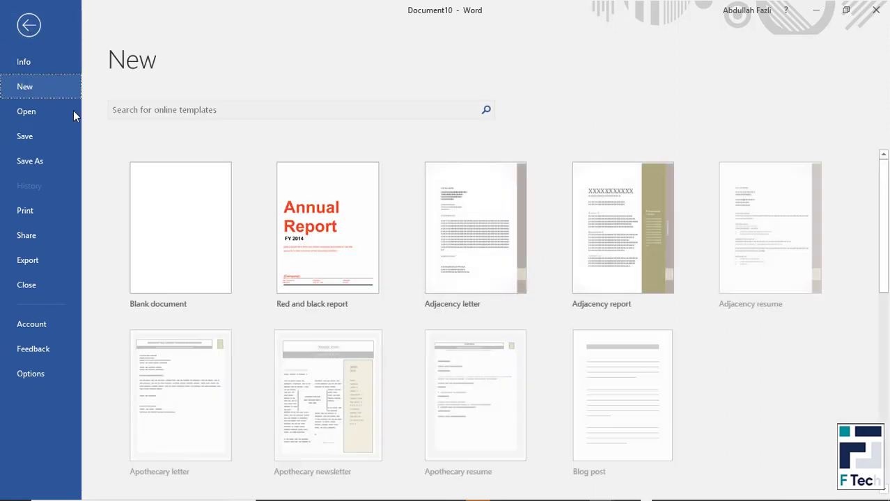
scroll(536, 284, "down", 3)
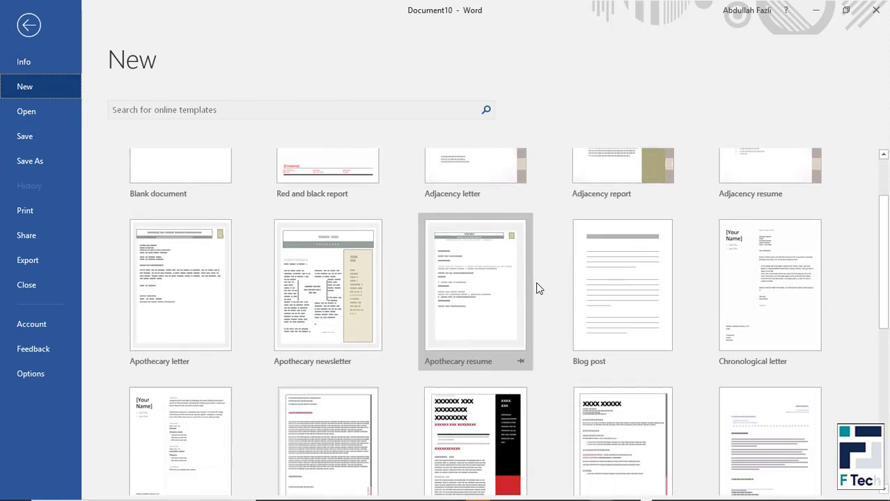
scroll(526, 281, "down", 2)
scroll(511, 262, "up", 5)
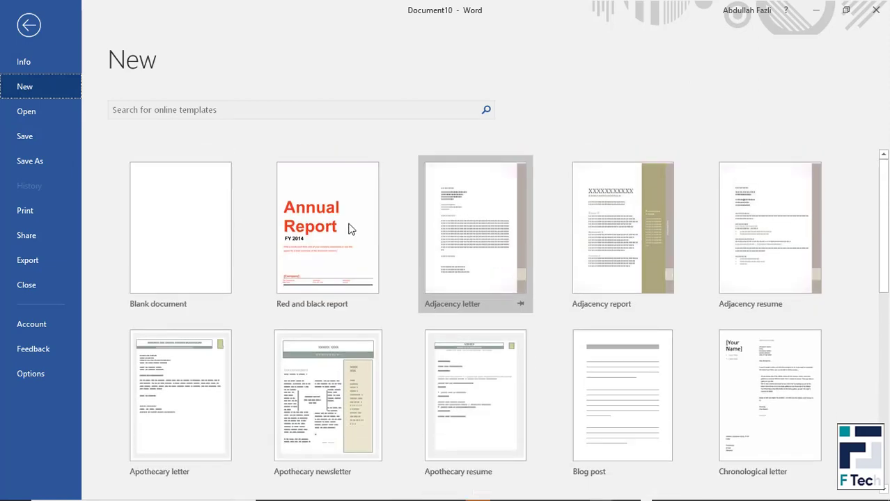
left_click(165, 195)
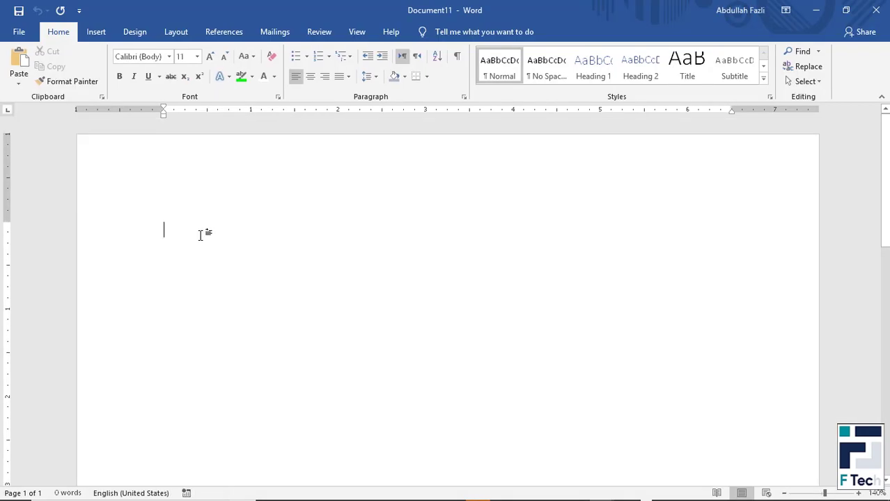
Type some test text on the page, then create another blank document, Document12, with Ctrl+N.
double_click(199, 235)
type("sadfsadf")
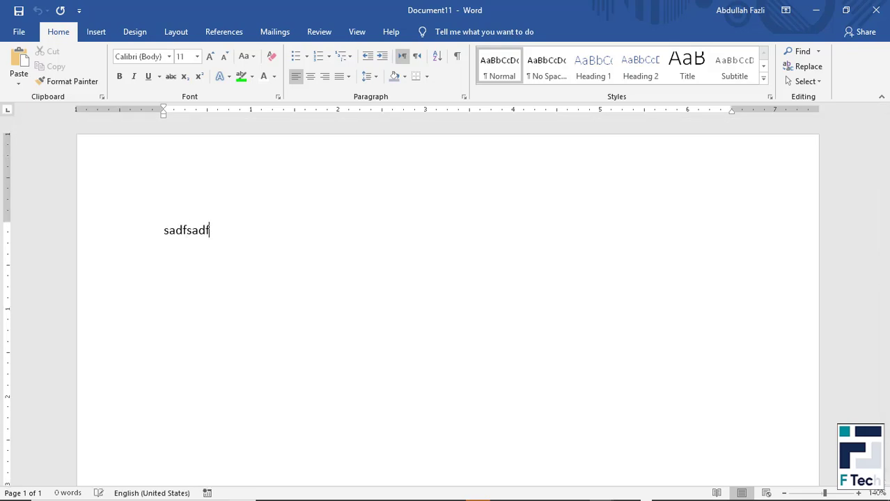
type("asdfasdf")
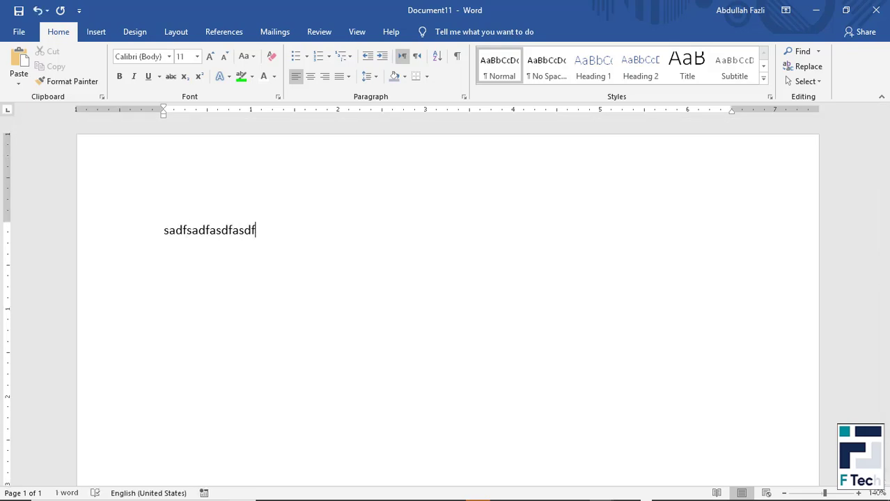
key("ctrl+n")
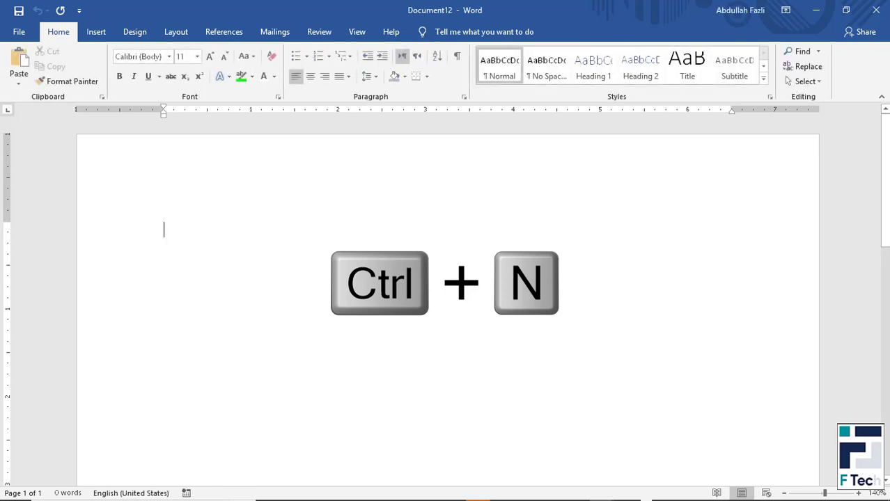
Open First lesson.docx from the Desktop through Open > Browse.
left_click(18, 31)
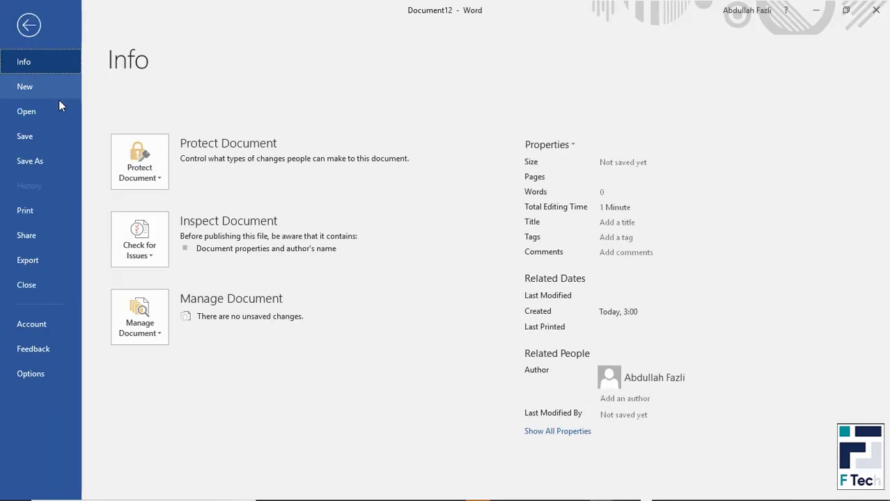
left_click(54, 112)
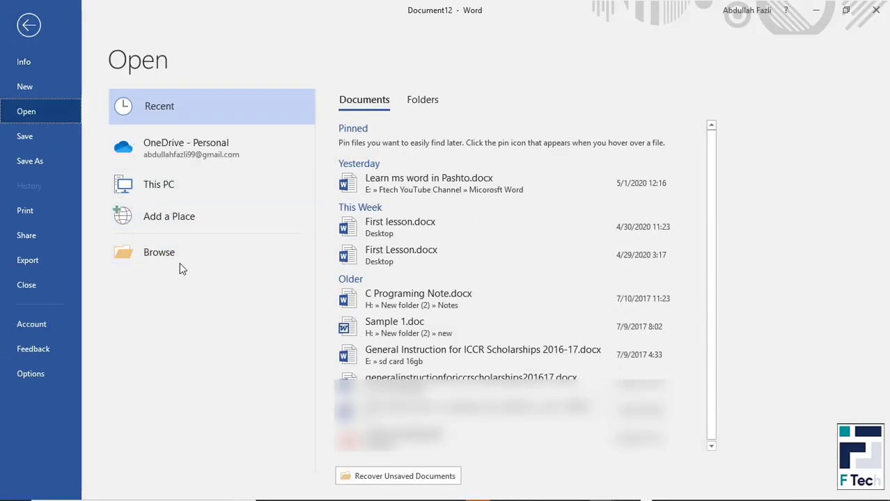
left_click(209, 258)
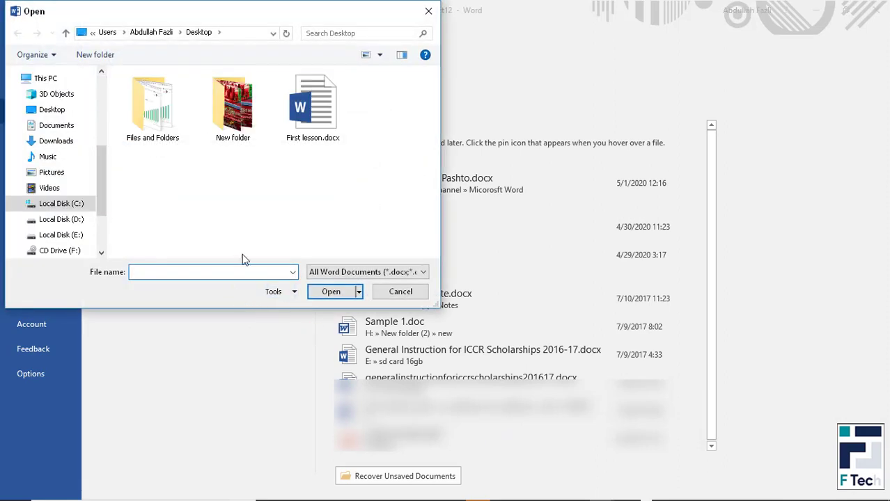
double_click(319, 124)
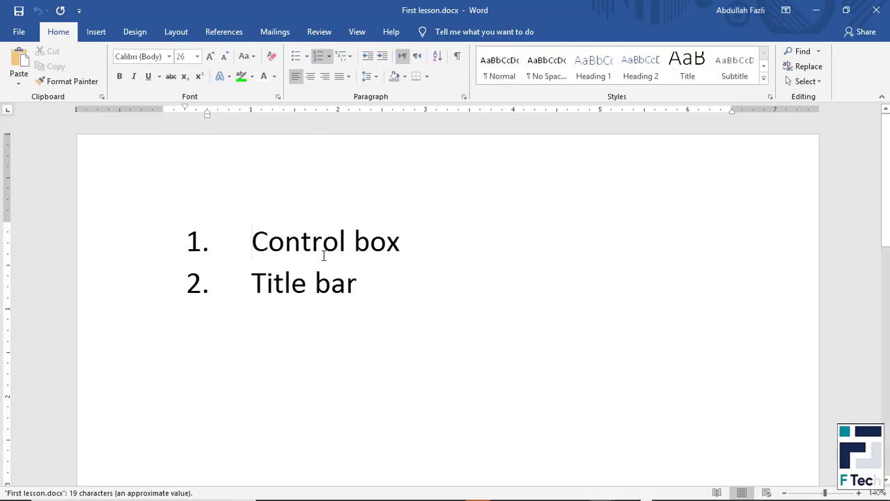
Select and deselect the Control box and Title bar list items, then briefly view File.
scroll(323, 256, "down", 5)
scroll(323, 256, "up", 5)
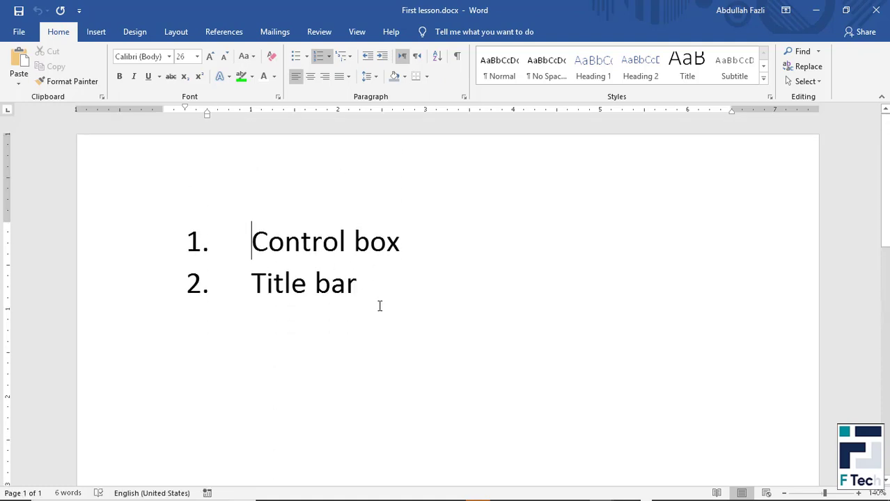
mouse_move(380, 304)
left_mouse_down()
mouse_move(301, 259)
mouse_move(251, 243)
left_mouse_up()
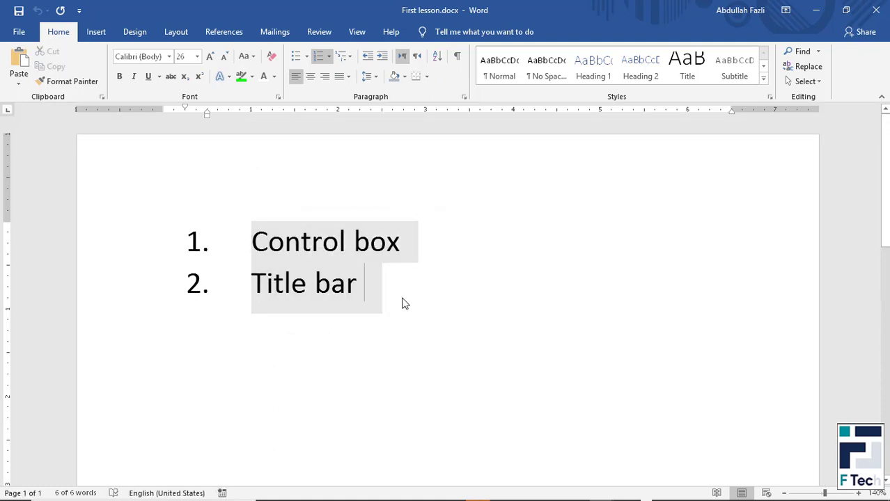
left_click(401, 302)
left_click(19, 32)
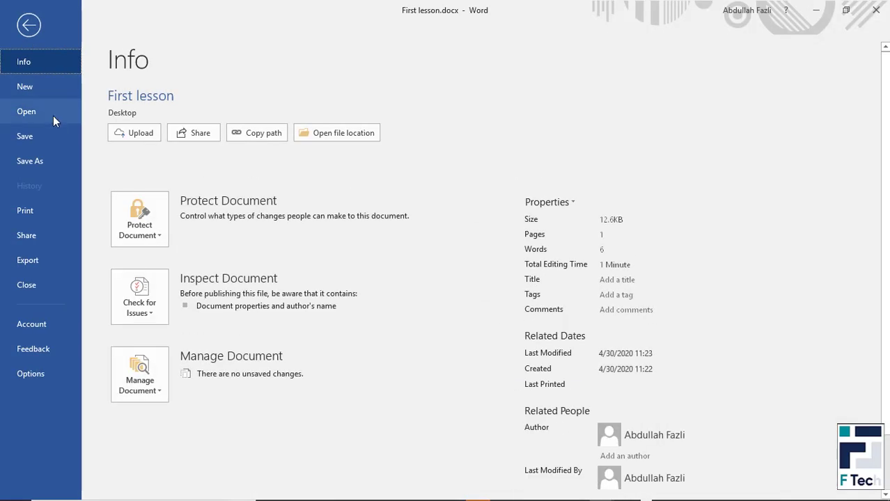
key("Escape")
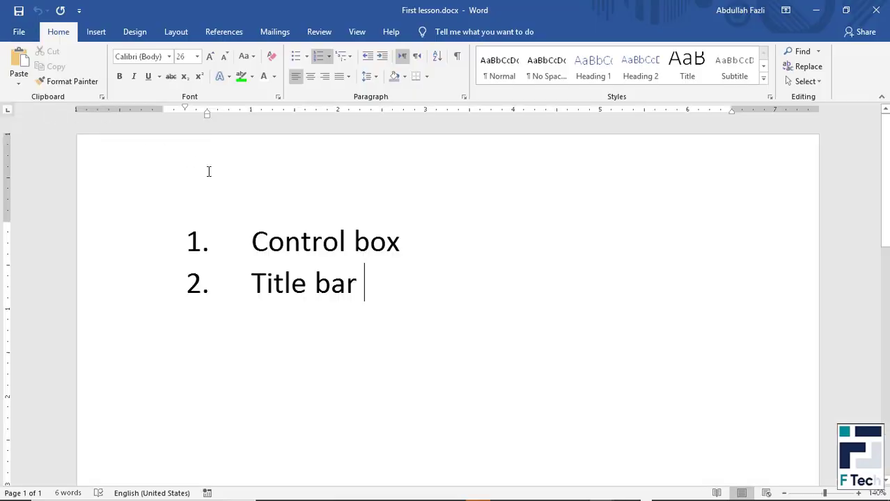
Switch to Document12 and type three short lines of placeholder text.
key("ctrl+n")
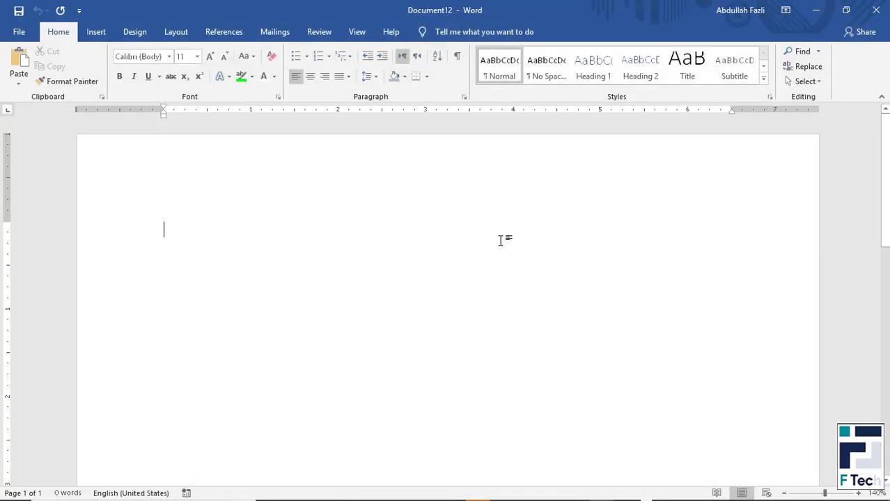
type("dflksdjf;lsakjdf;laksjdf")
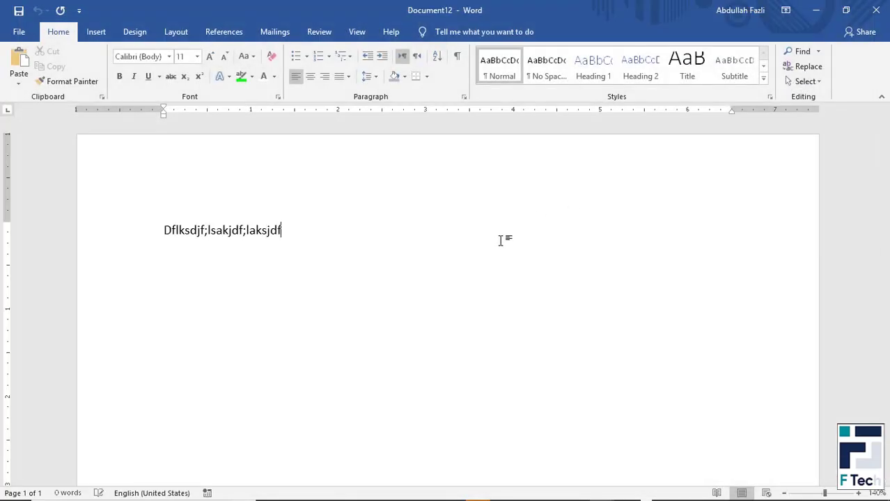
type(";lksajdf")
key("Return")
type("sadf;slkafjsa")
key("Return")
type("dfsdlkfjas")
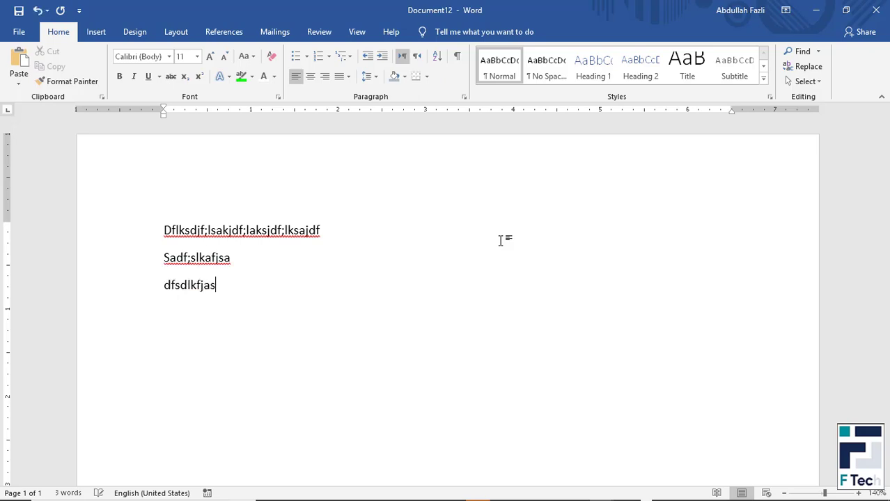
Start Save As for Document12 with the Desktop as the destination folder.
left_click(19, 32)
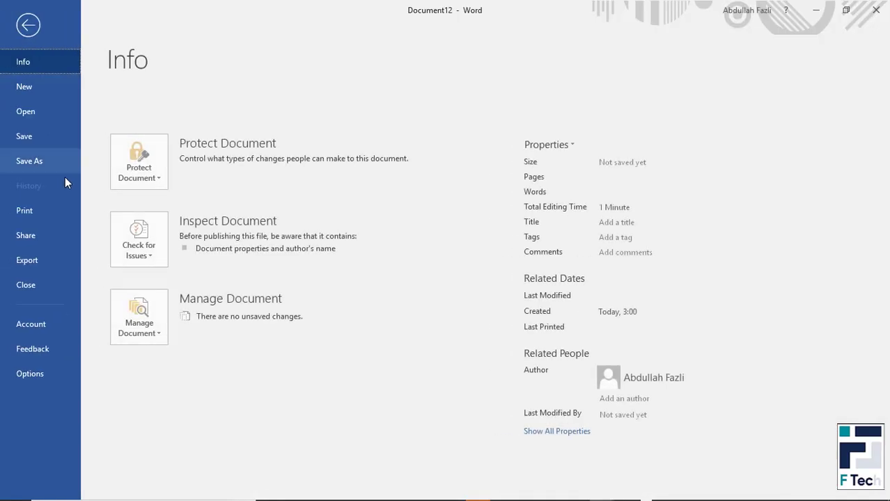
left_click(52, 138)
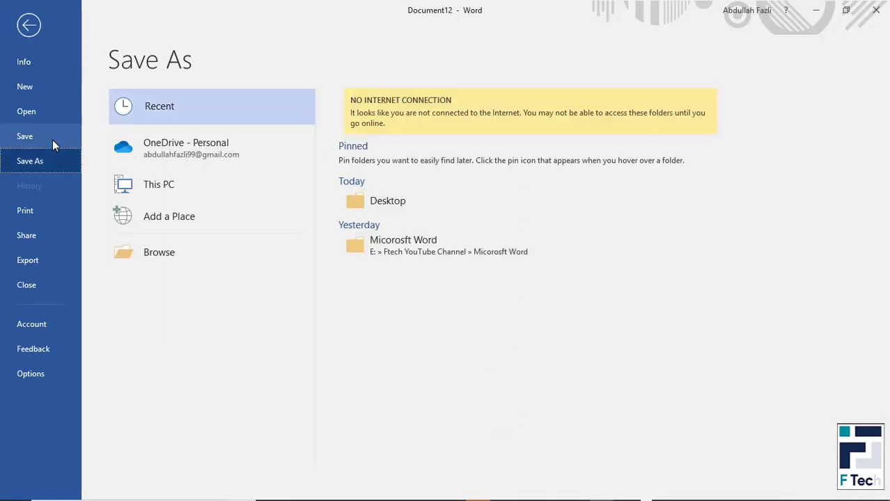
left_click(174, 193)
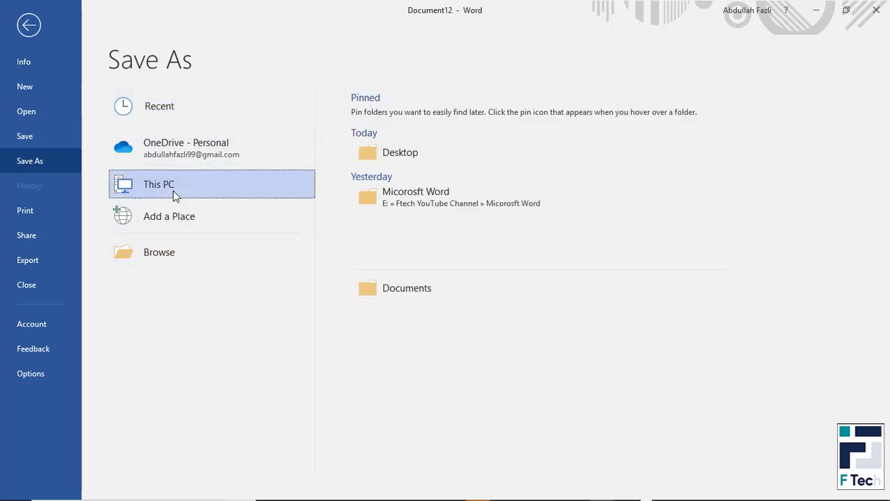
left_click(363, 154)
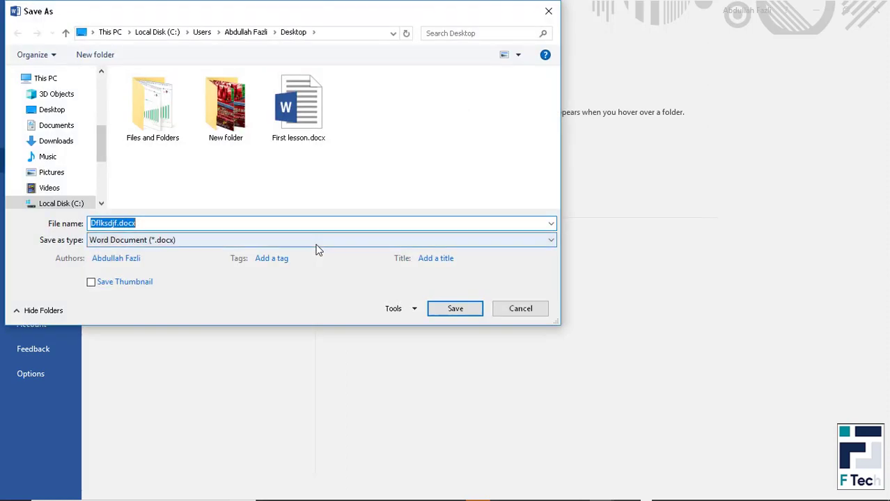
scroll(93, 134, "up", 3)
scroll(60, 123, "up", 2)
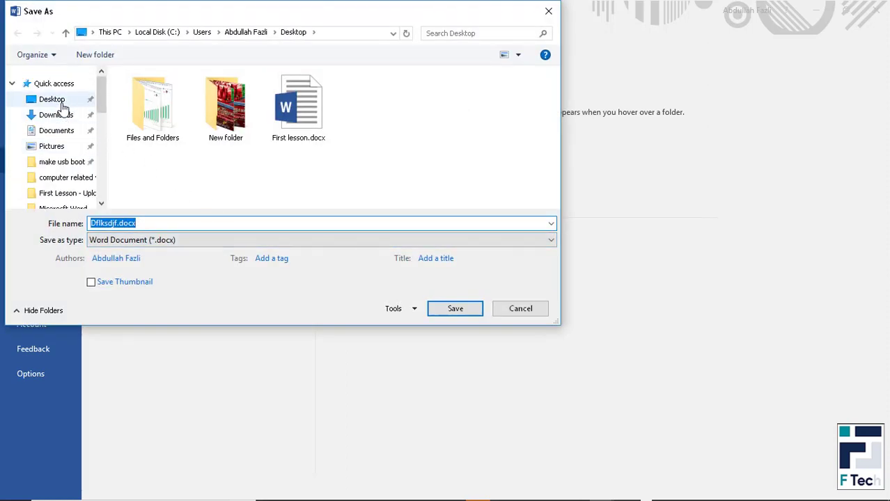
left_click(55, 99)
Replace the file name with '5th lesson' and save the document.
double_click(193, 221)
type("asdfasdf")
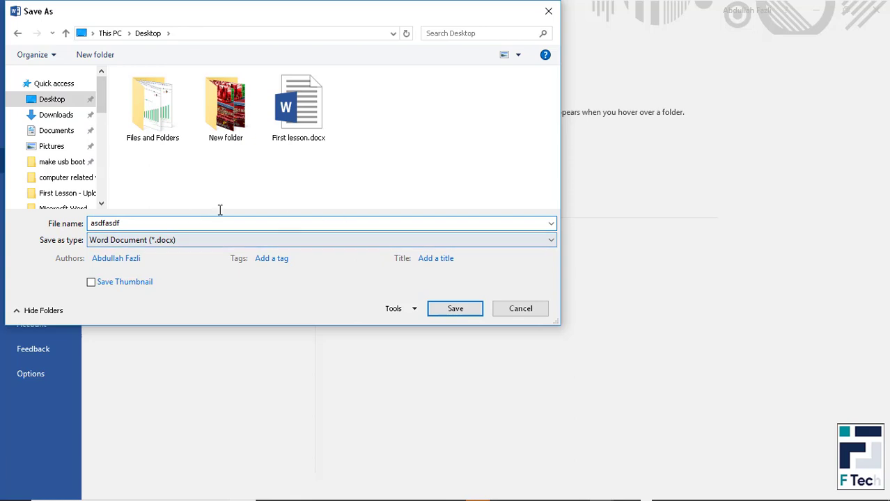
key("ctrl+a")
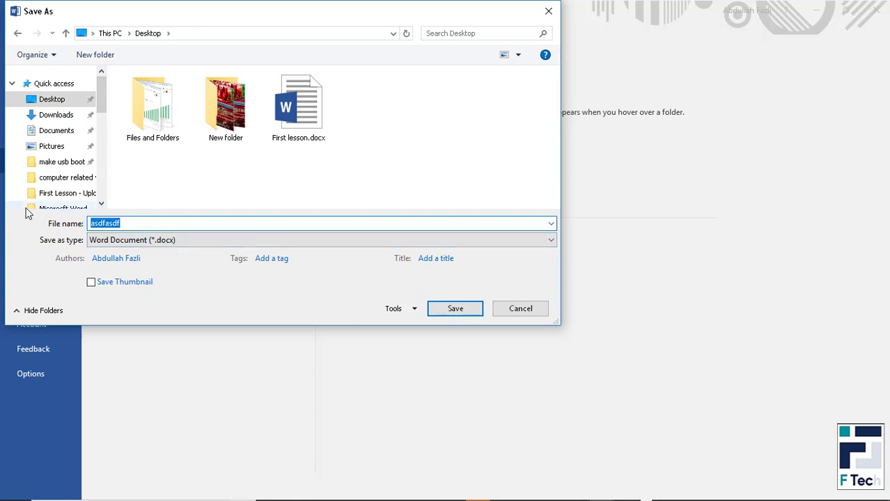
type("File")
key("BackSpace")
key("BackSpace")
key("BackSpace")
type("lesson")
left_click(464, 308)
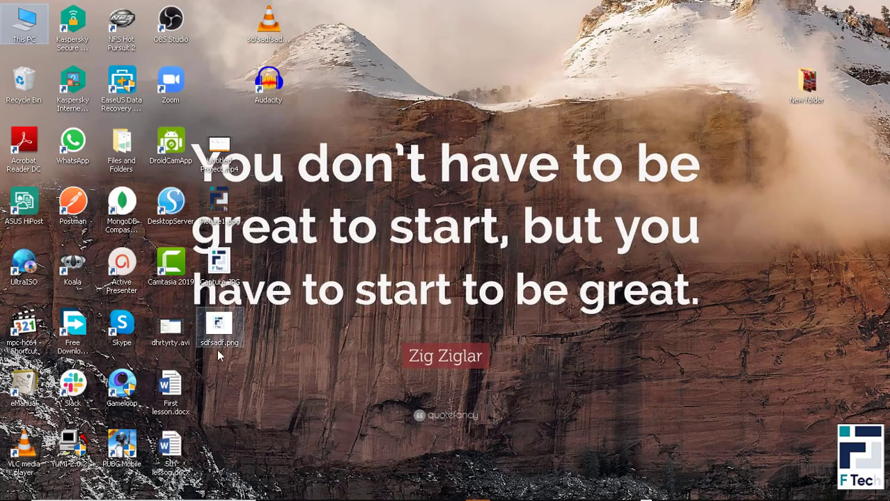
Move the 5th lesson.docx icon to the desktop's upper right, then return to Word.
left_click(174, 456)
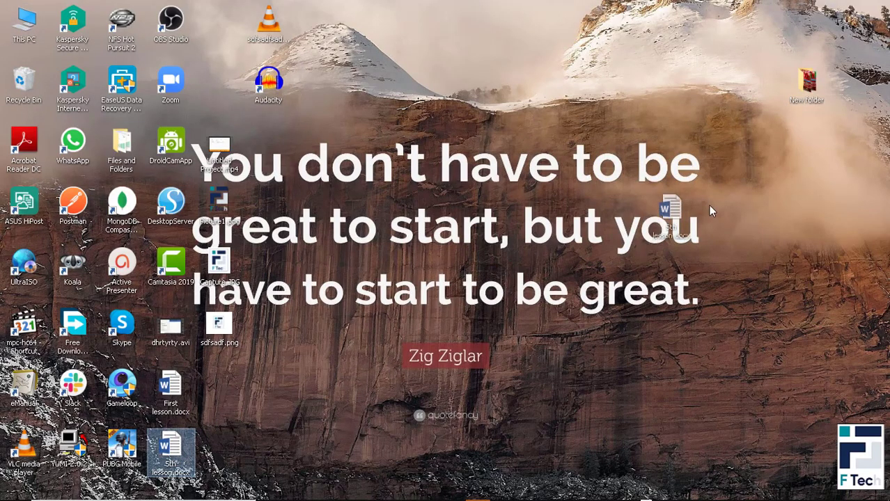
left_click_drag(174, 456, 758, 213)
left_click(617, 292)
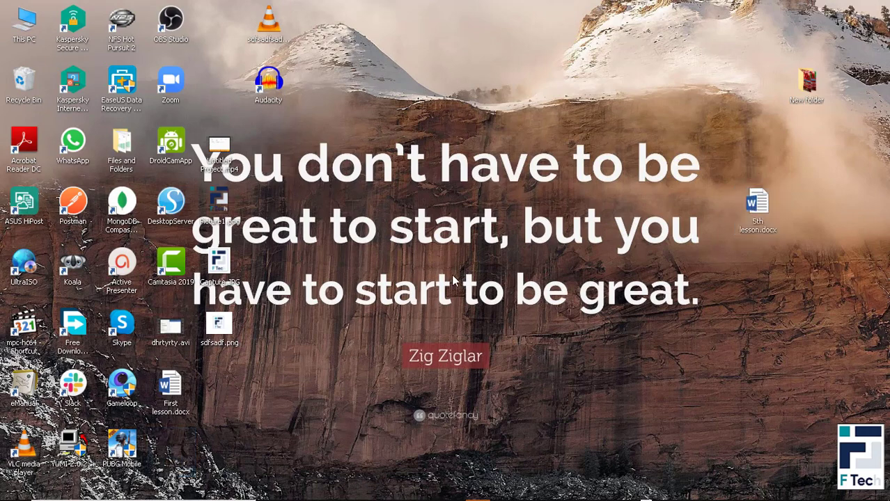
key("alt+Tab")
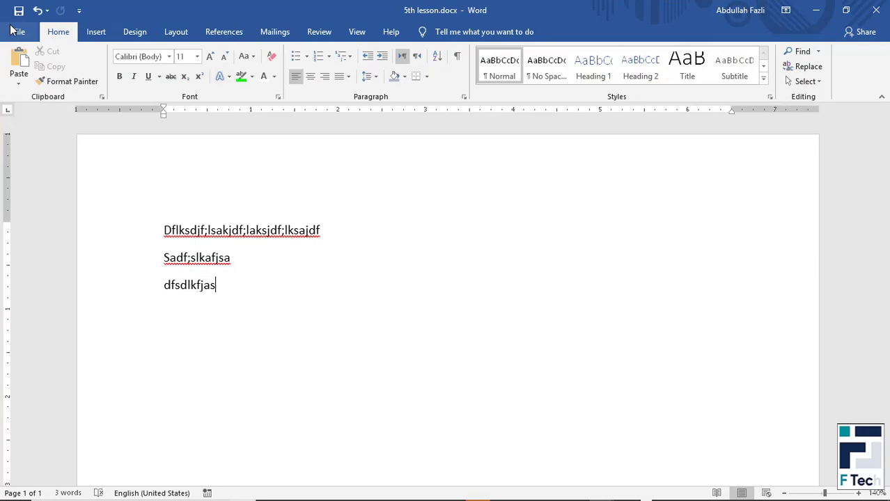
Open the Save As dialog, browse the file-format list, then cancel without changes.
left_click(14, 31)
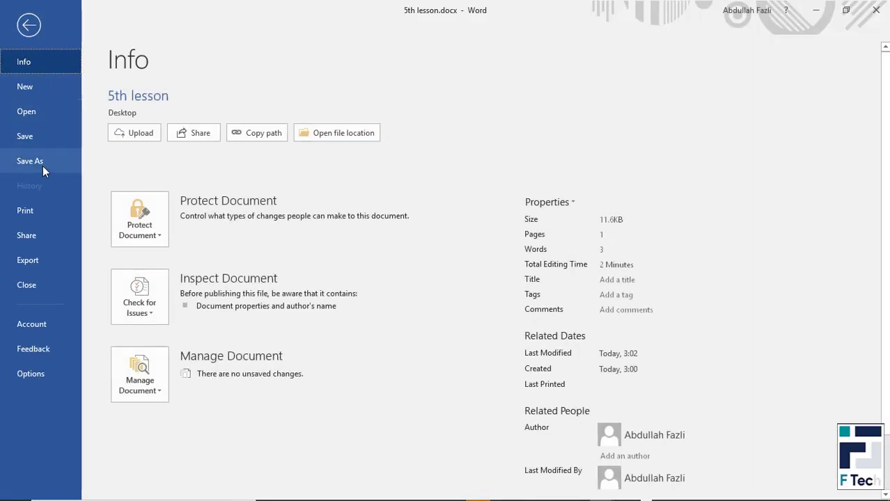
left_click(53, 168)
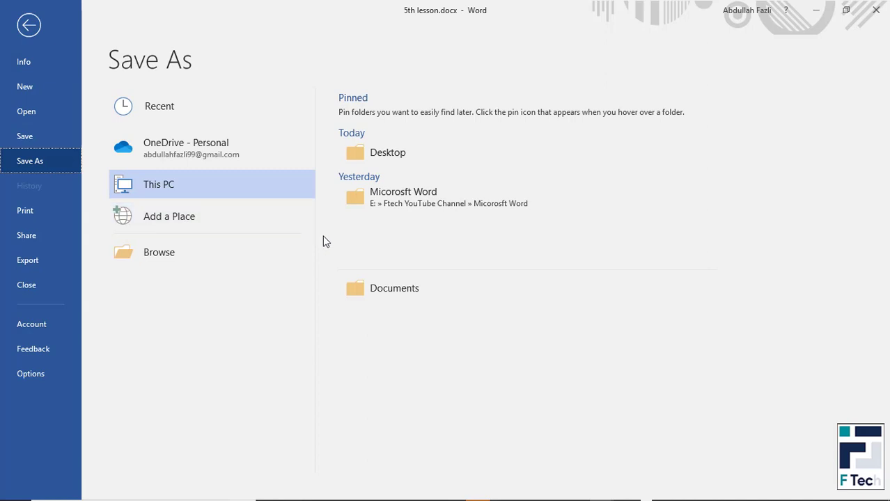
left_click(362, 160)
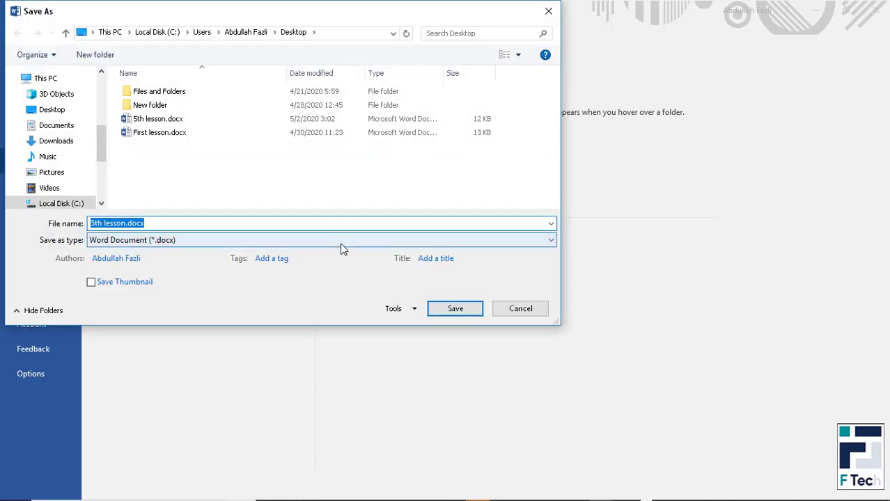
left_click(341, 241)
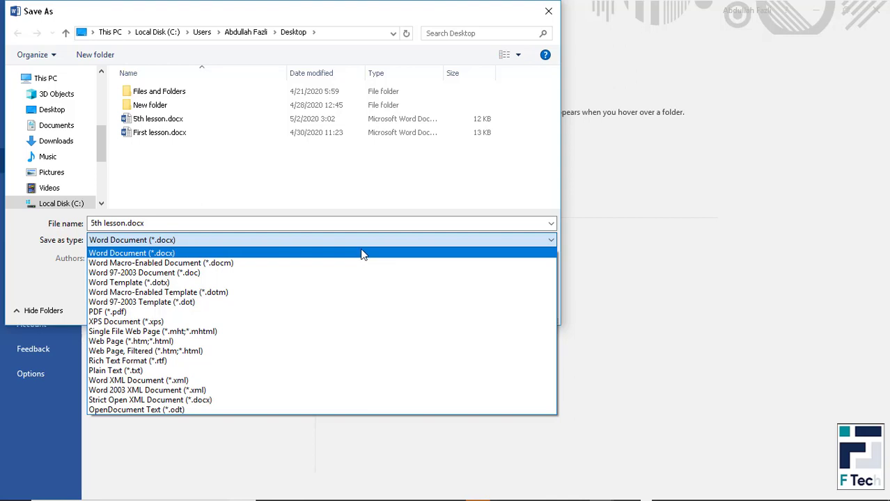
left_click(362, 223)
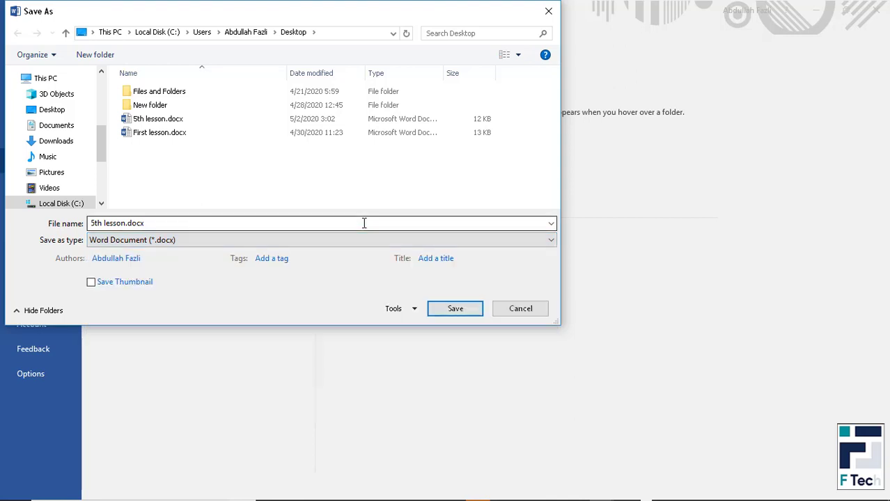
left_click(369, 245)
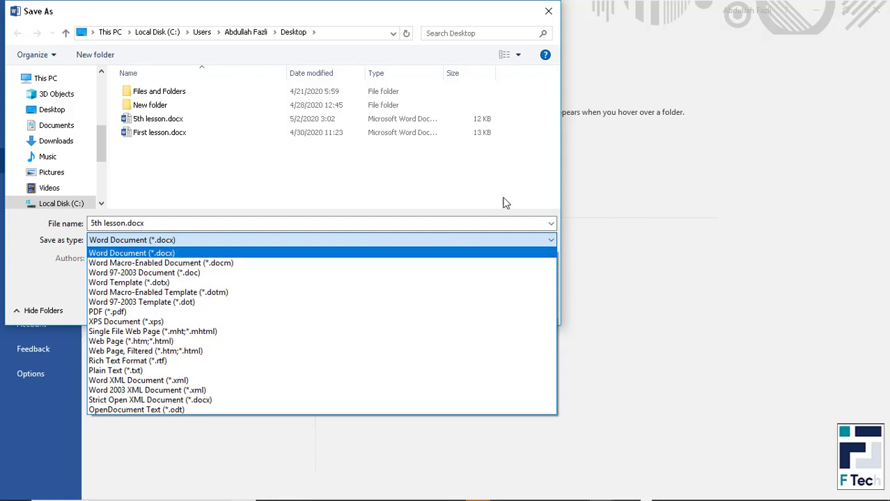
left_click(383, 253)
left_click(522, 310)
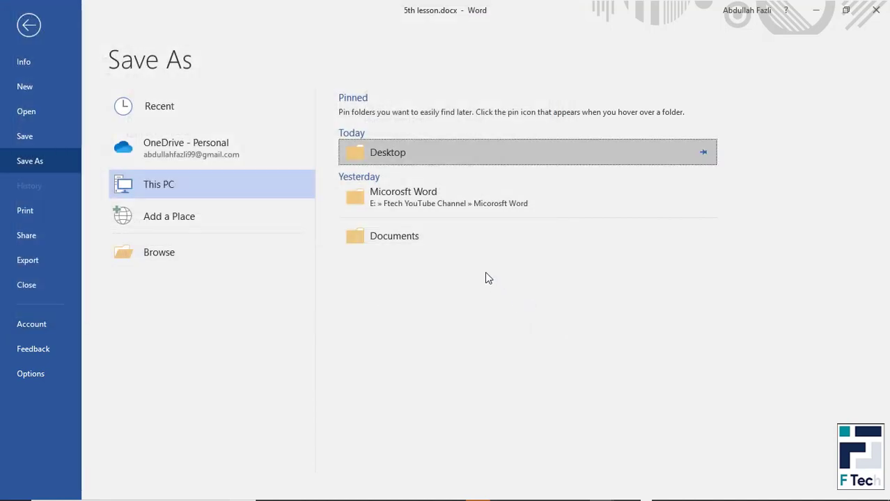
Save the document as PDF (*.pdf) to the Desktop, creating 5th lesson.pdf.
left_click(398, 152)
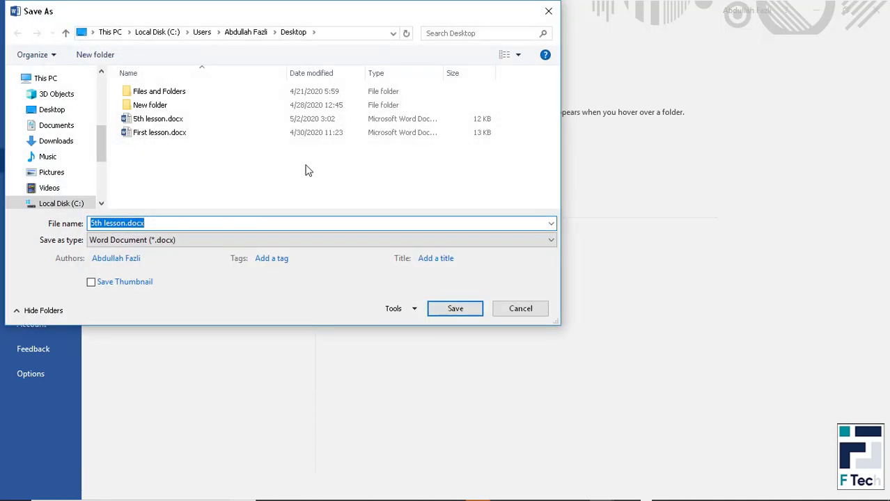
left_click(312, 239)
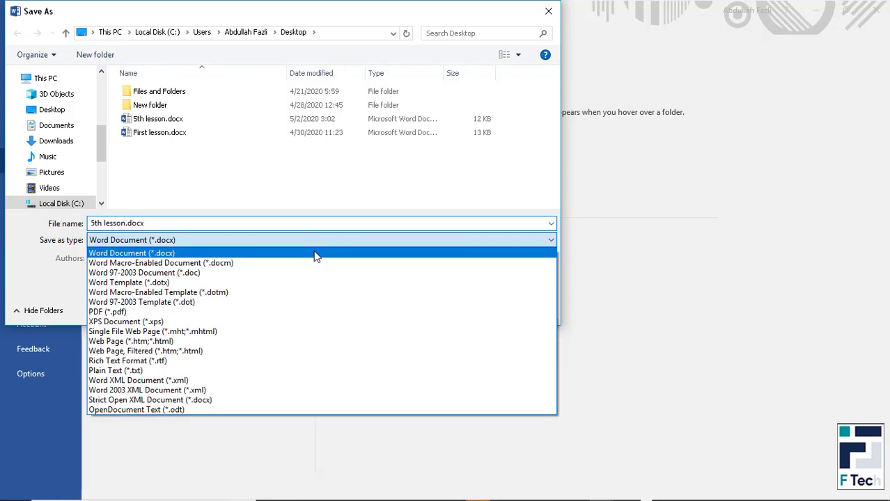
left_click(329, 314)
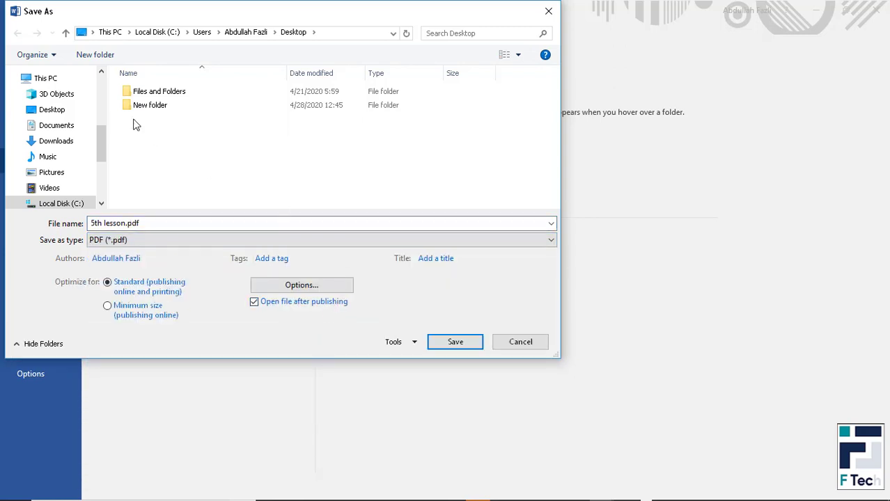
scroll(44, 109, "up", 2)
scroll(47, 114, "up", 4)
left_click(47, 113)
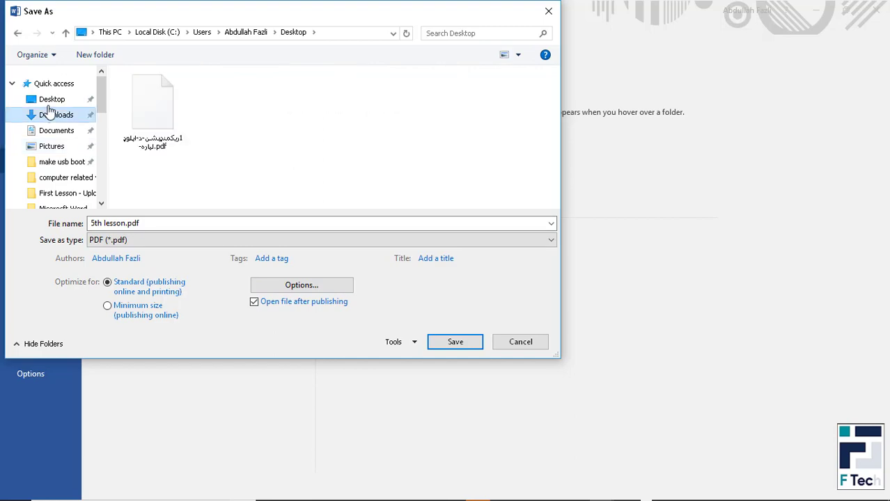
left_click(51, 99)
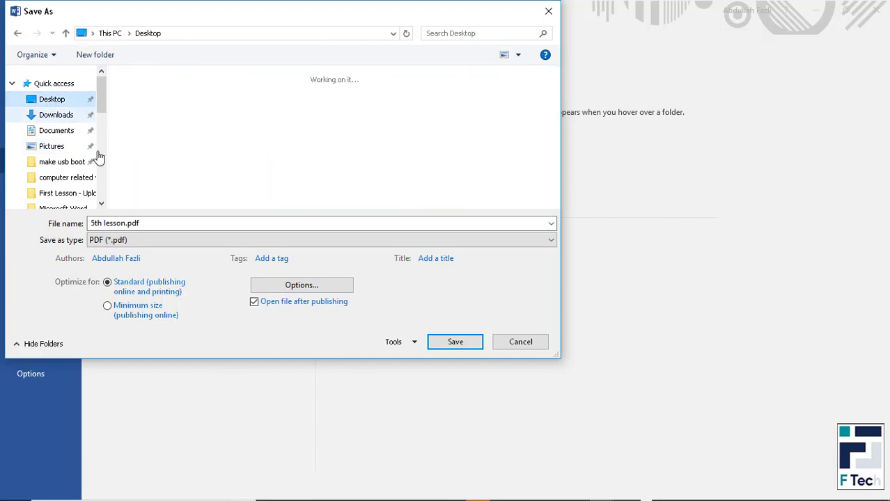
left_click(467, 346)
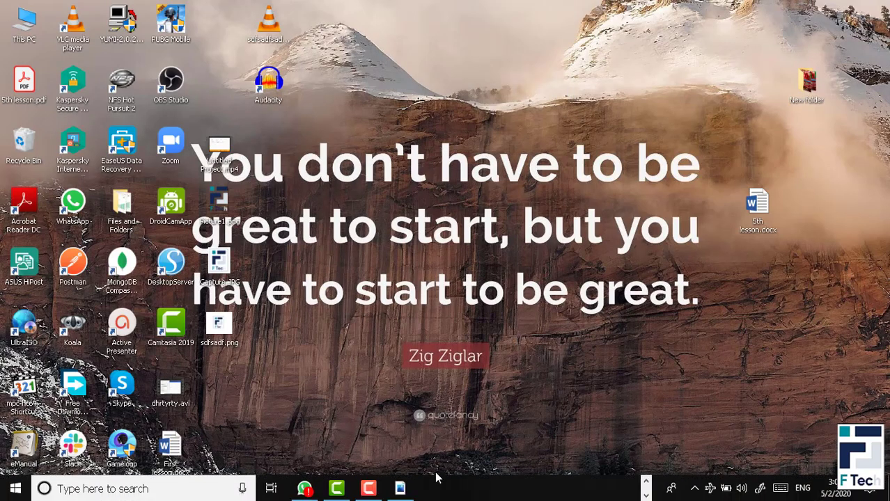
Check 5th lesson.pdf, move its desktop icon to the top centre, then close Acrobat and return to Word.
left_click(400, 489)
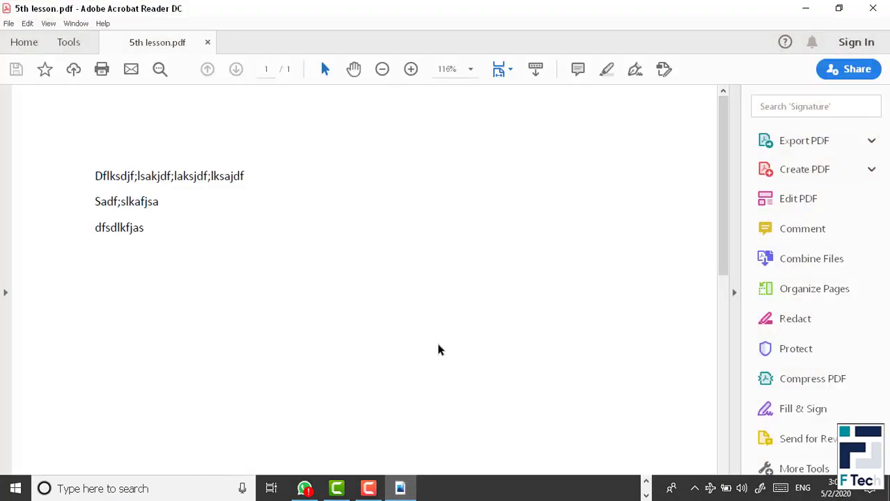
key("super+d")
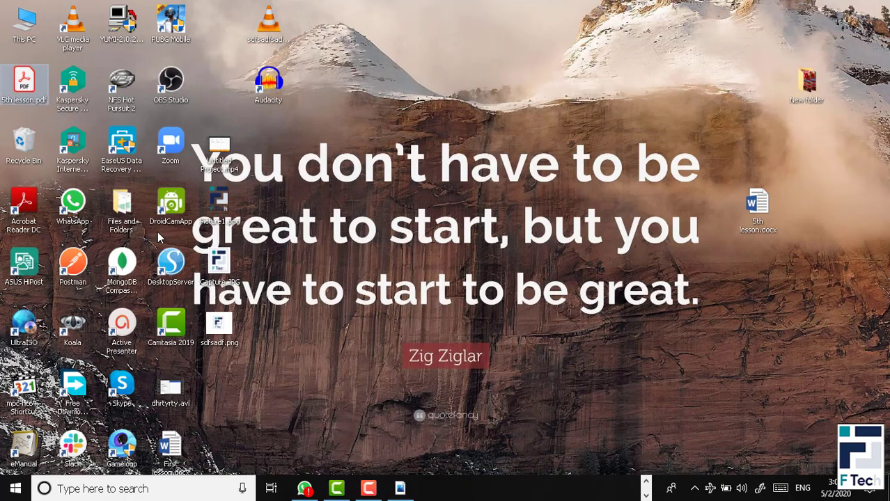
mouse_move(24, 80)
left_mouse_down()
mouse_move(497, 78)
mouse_move(584, 105)
left_mouse_up()
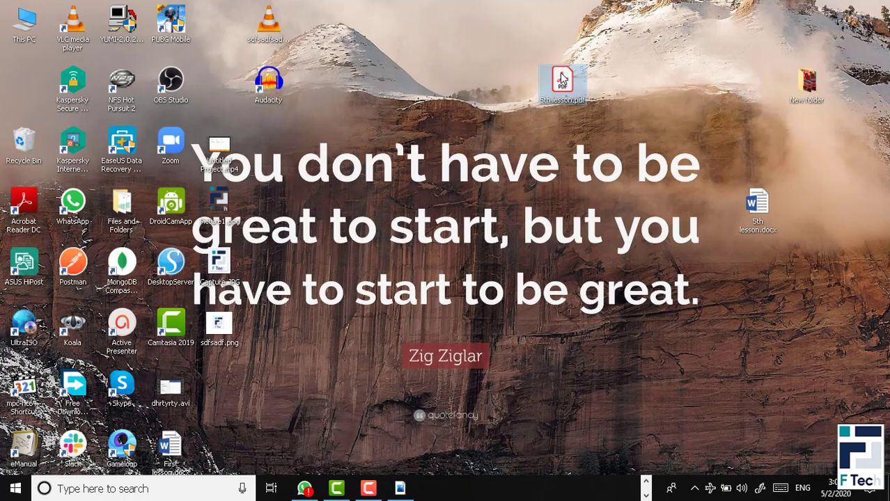
double_click(578, 109)
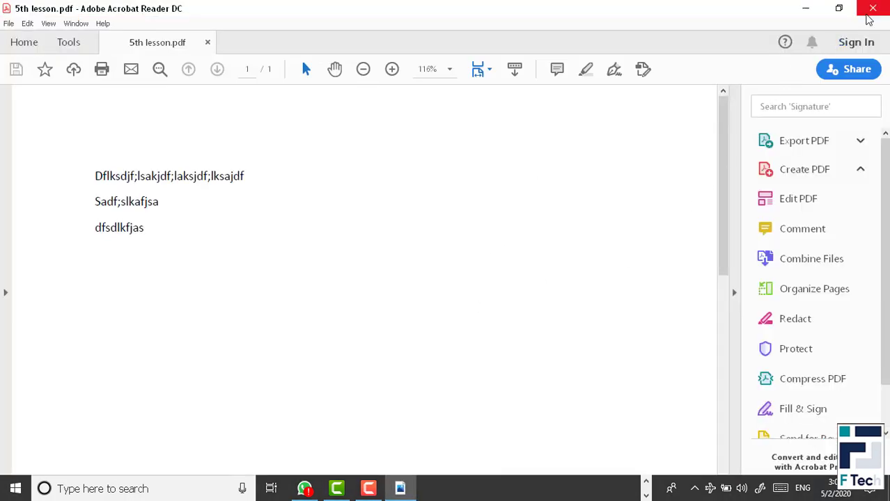
left_click(867, 15)
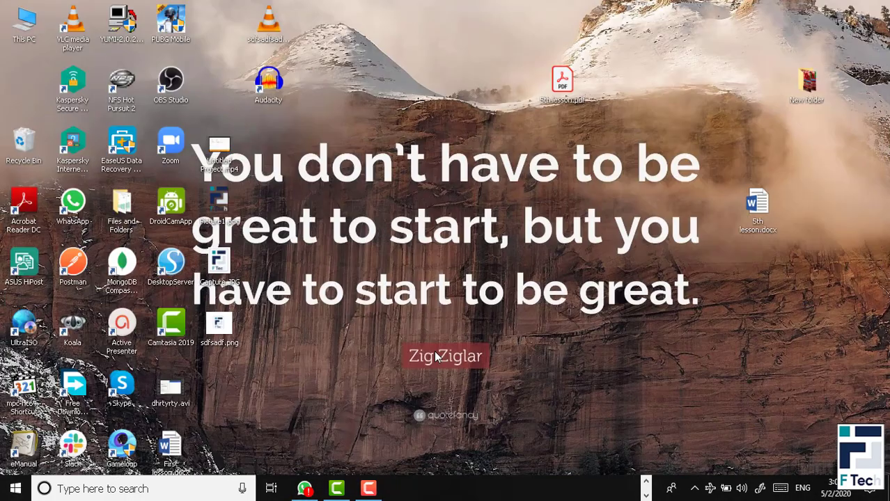
key("alt+Tab")
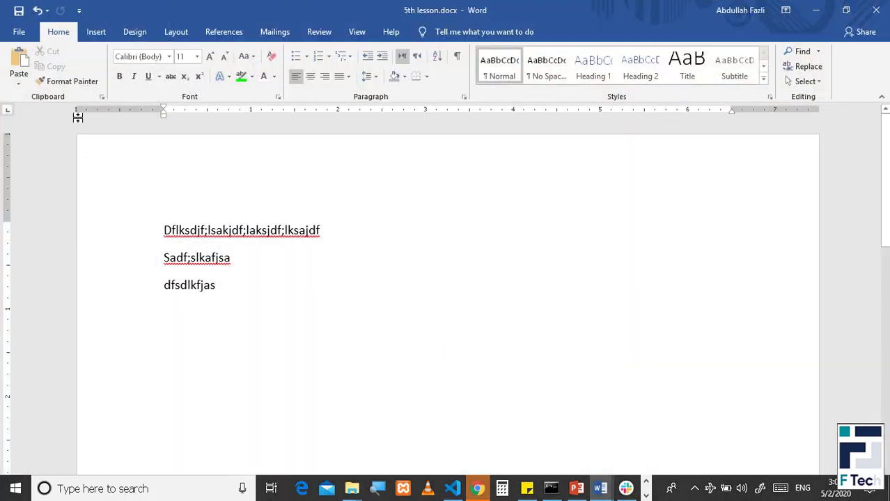
Show the Print page for 5th lesson.docx, zooming the preview in and back out.
left_click(18, 31)
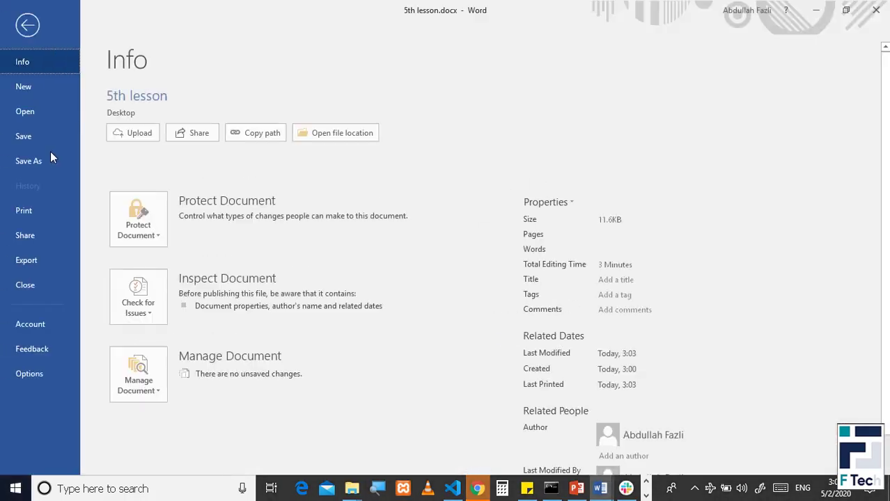
left_click(46, 216)
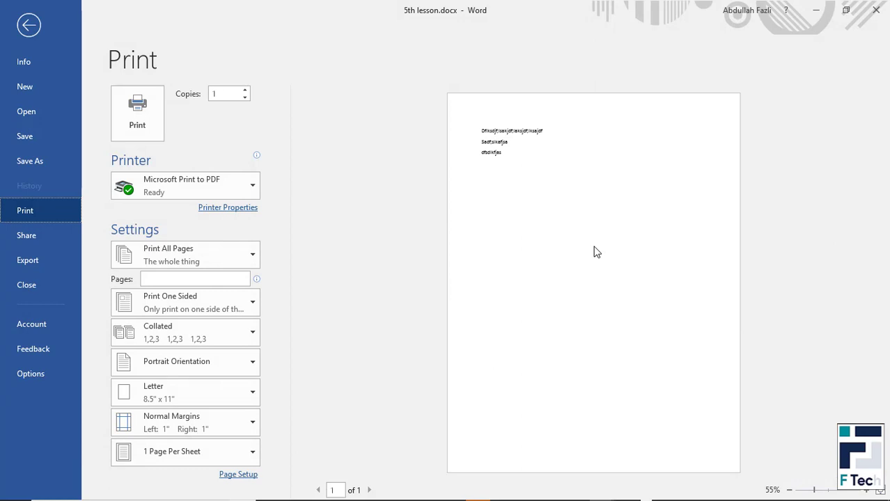
scroll(594, 252, "up", 6)
scroll(594, 252, "up", 5)
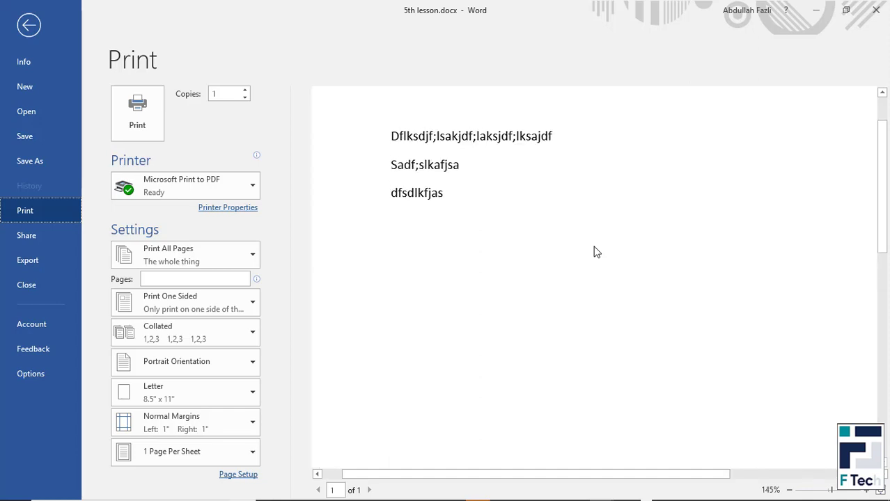
scroll(550, 155, "up", 1)
scroll(551, 155, "down", 1)
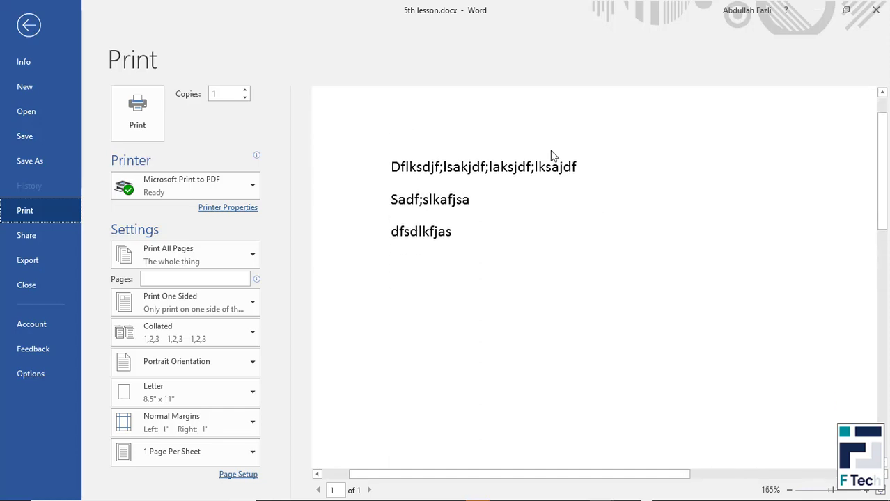
scroll(550, 157, "down", 3)
scroll(551, 159, "down", 7)
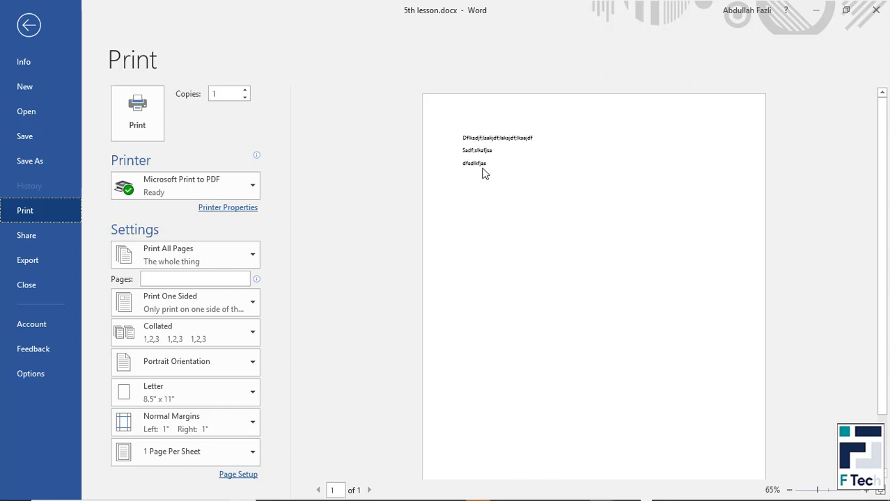
Replace the document's three lines with sample paragraphs generated by =rand().
key("Escape")
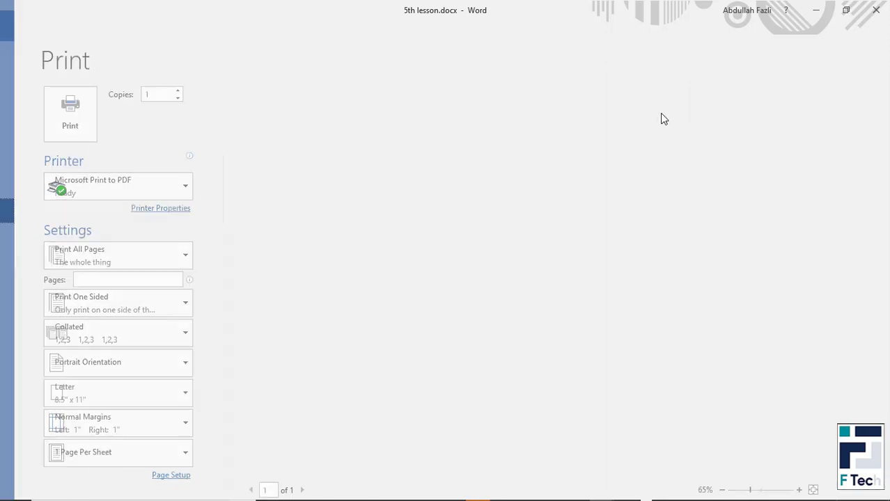
key("ctrl+a")
key("BackSpace")
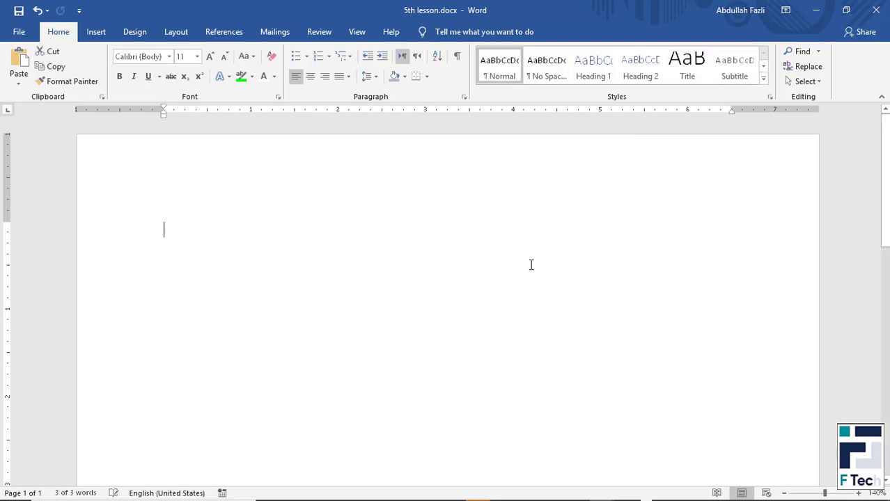
type("=rand()")
key("Return")
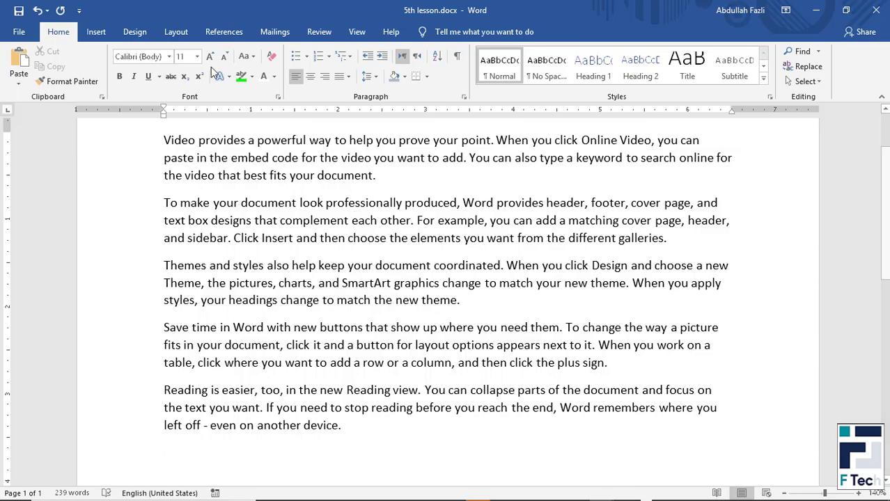
Return to the Print preview, now showing the five paragraphs on one Letter page.
left_click(19, 31)
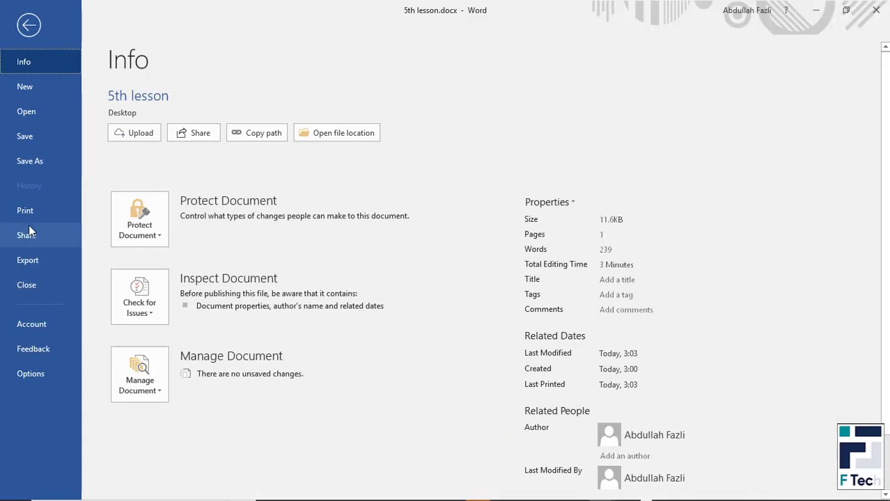
left_click(31, 226)
left_click(32, 215)
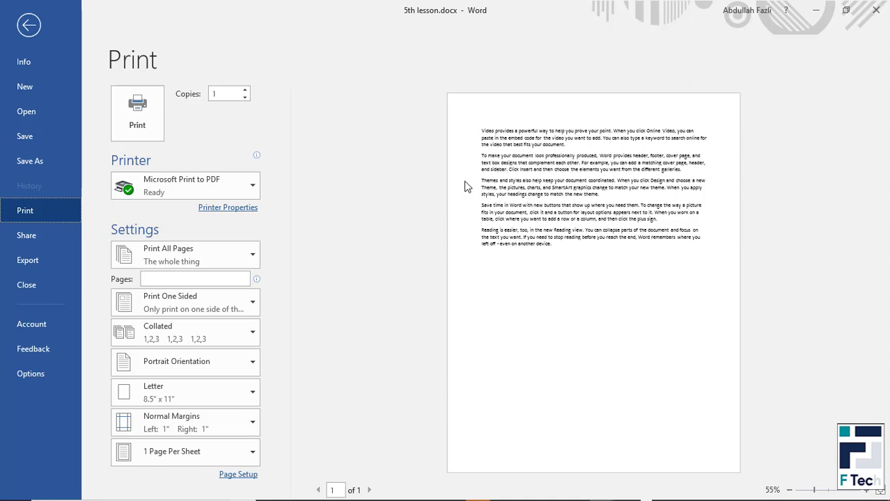
Keep Microsoft Print to PDF as the printer and set copies to 10.
left_click(247, 183)
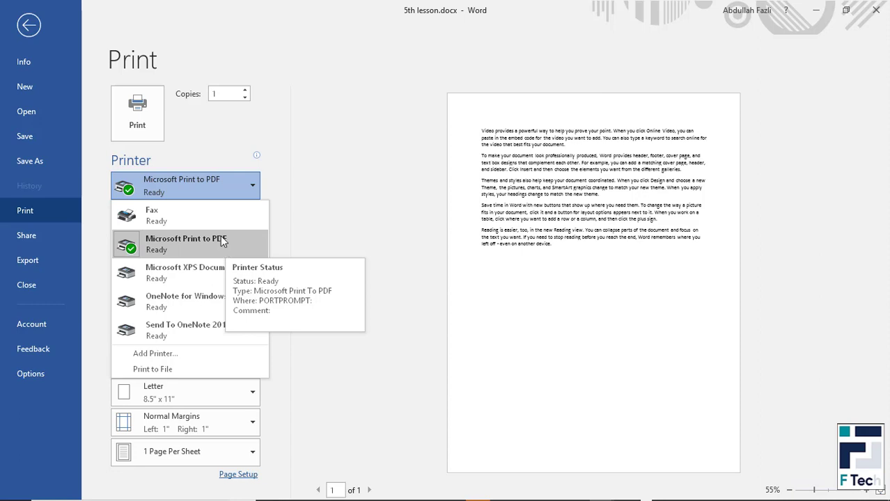
left_click(312, 211)
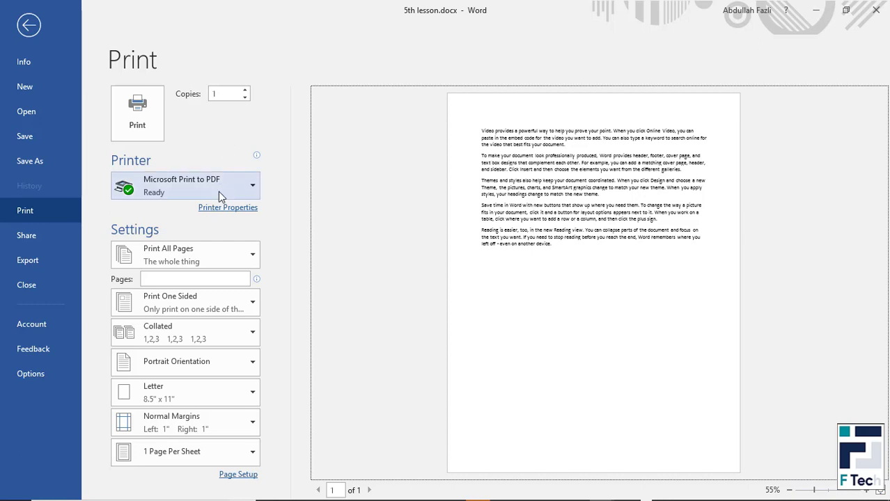
mouse_move(218, 192)
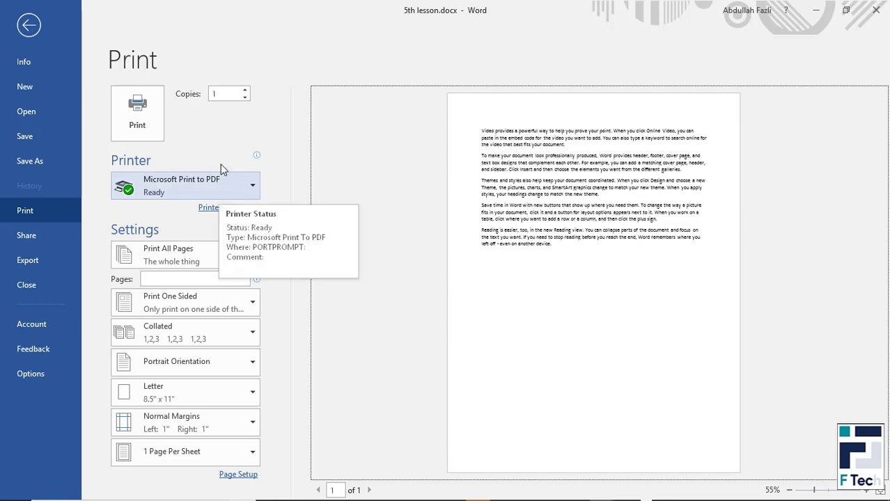
double_click(230, 94)
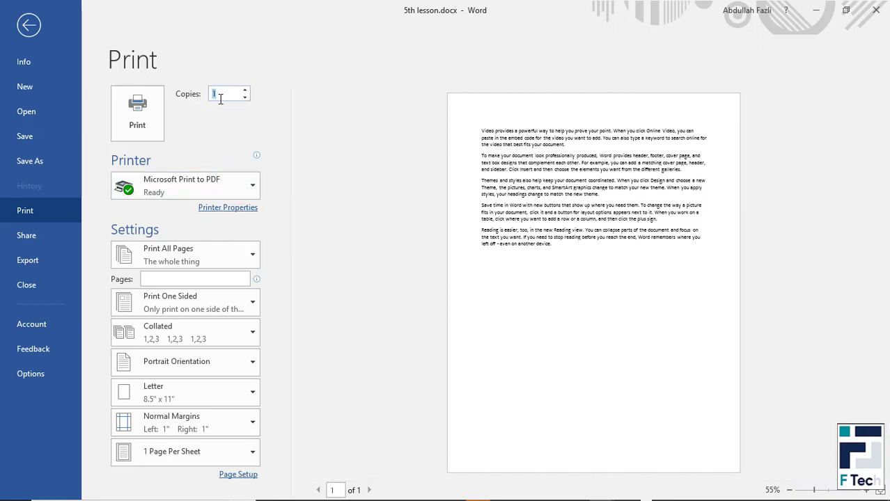
type("10")
List the page range choices, from Print All Pages to Only Print Even Pages.
left_click(233, 264)
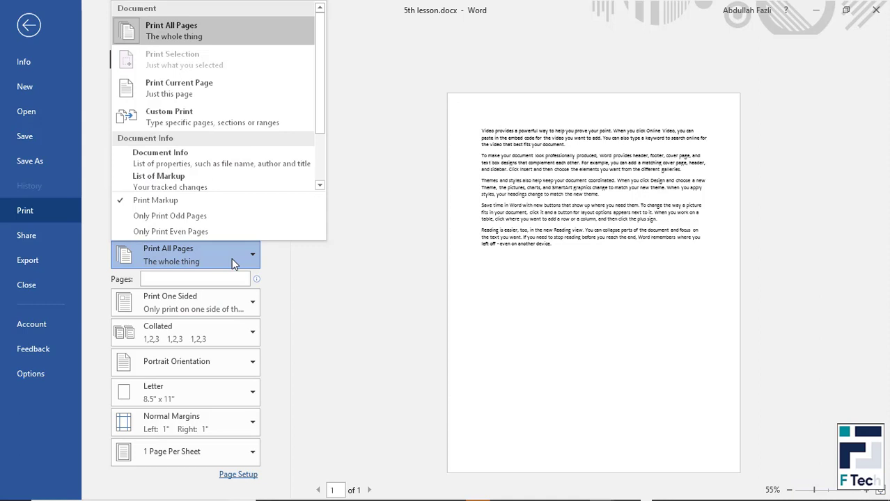
left_click(233, 264)
left_click(233, 264)
left_click(234, 264)
left_click(233, 264)
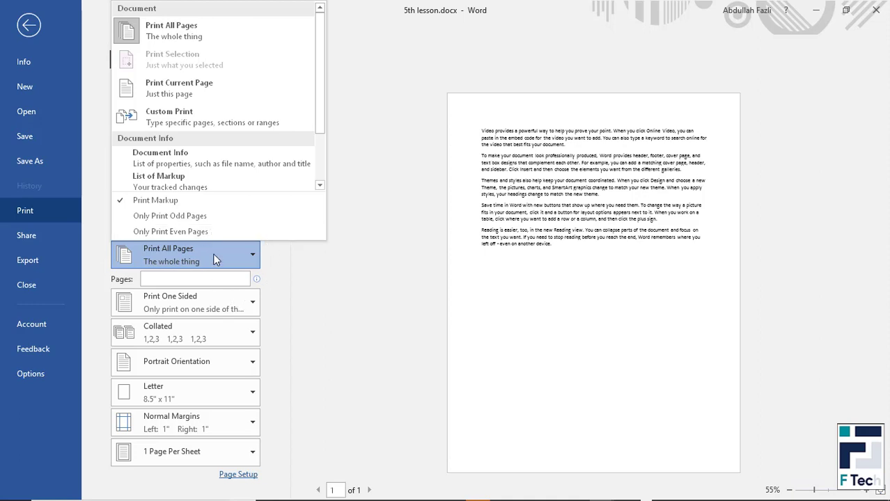
Enter the custom page range 1,3-6,8 in the Pages box after trying 1 and 1,5,9.
left_click(215, 259)
left_click(203, 278)
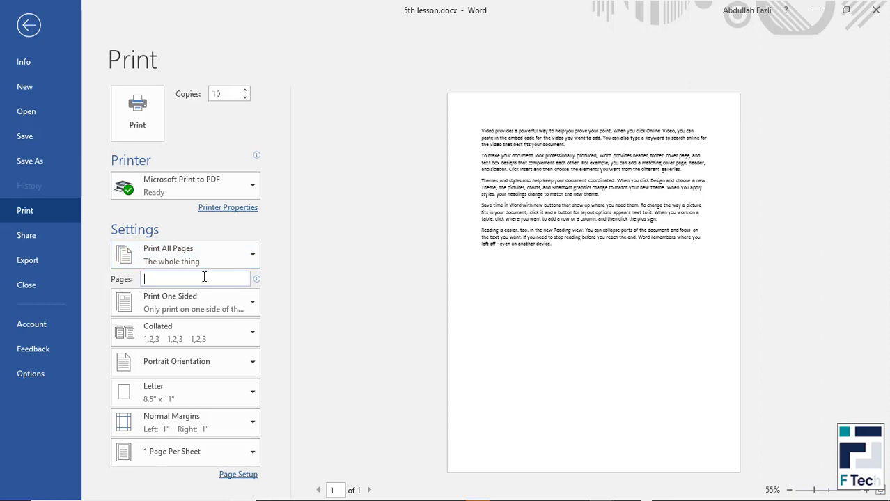
type("1")
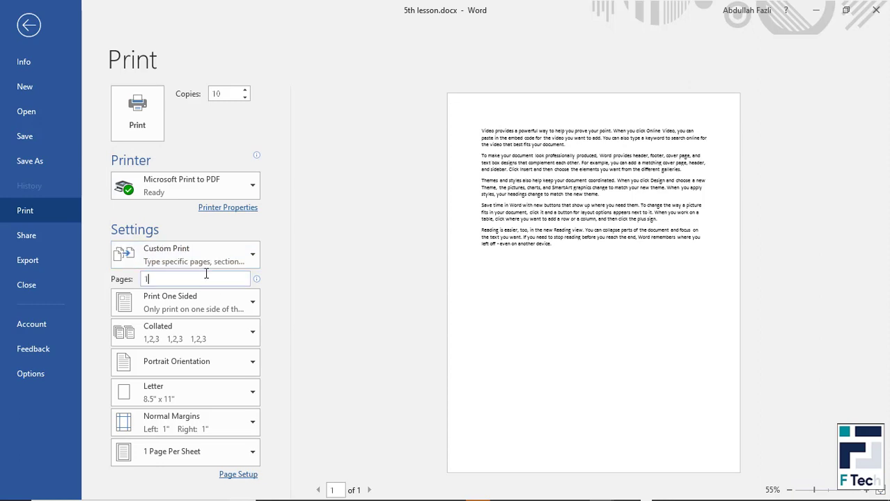
key("BackSpace")
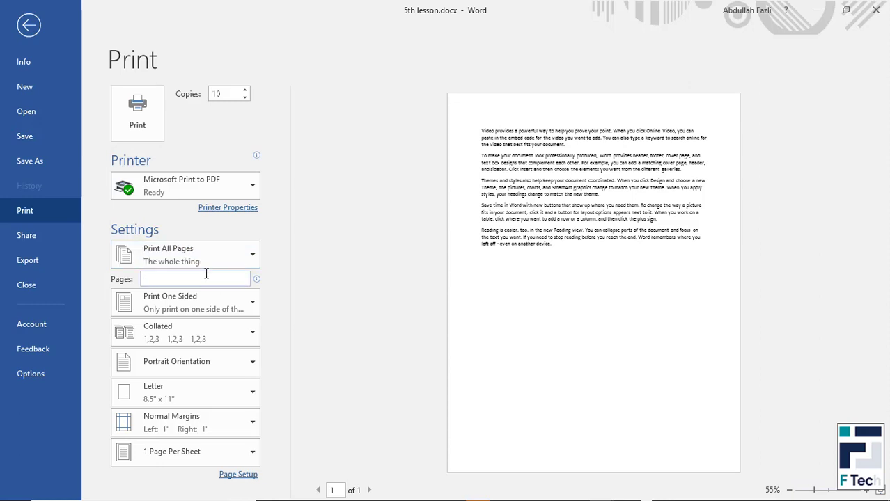
type("1,5,")
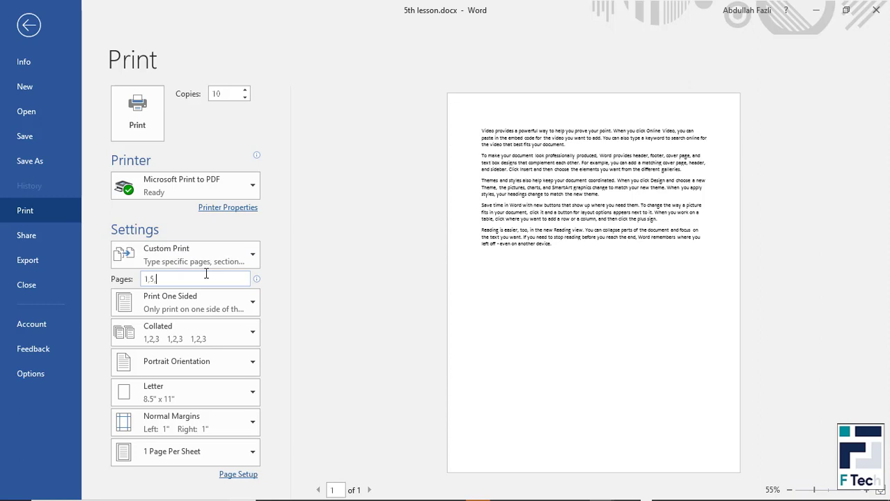
type("9")
key("BackSpace")
key("BackSpace")
key("BackSpace")
key("BackSpace")
key("BackSpace")
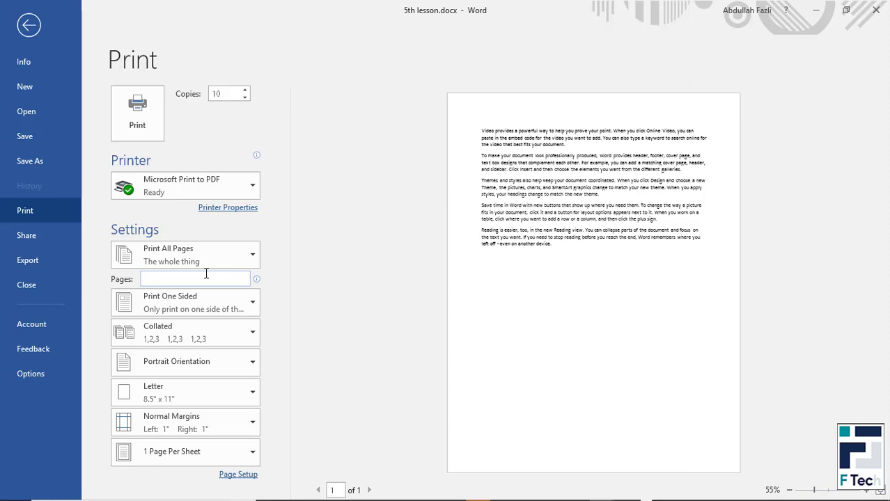
type("1,")
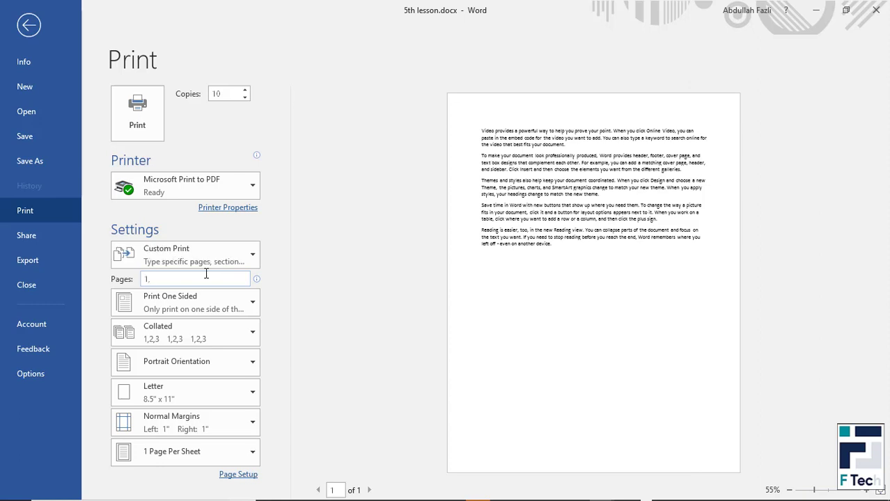
type("3")
type("-")
type("6")
type(",8")
Delete the 1,3-6,8 page range so all pages print, leaving Print One Sided.
left_click_drag(168, 278, 114, 278)
key("BackSpace")
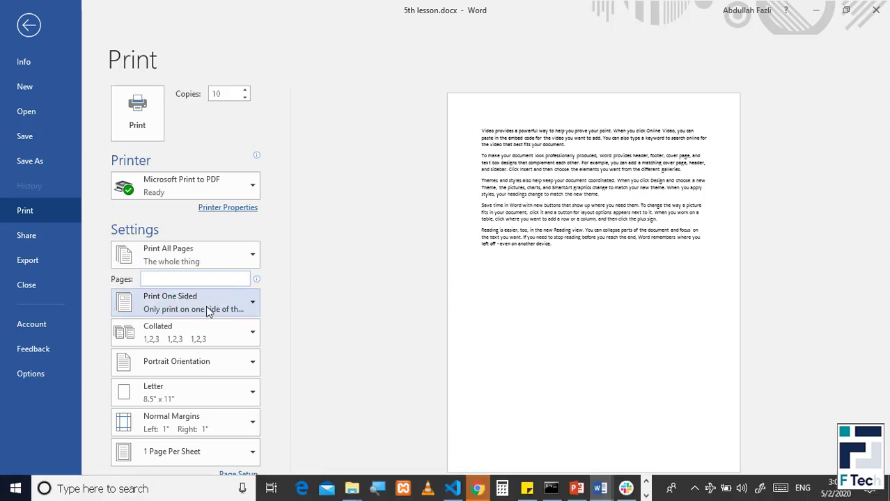
left_click(207, 311)
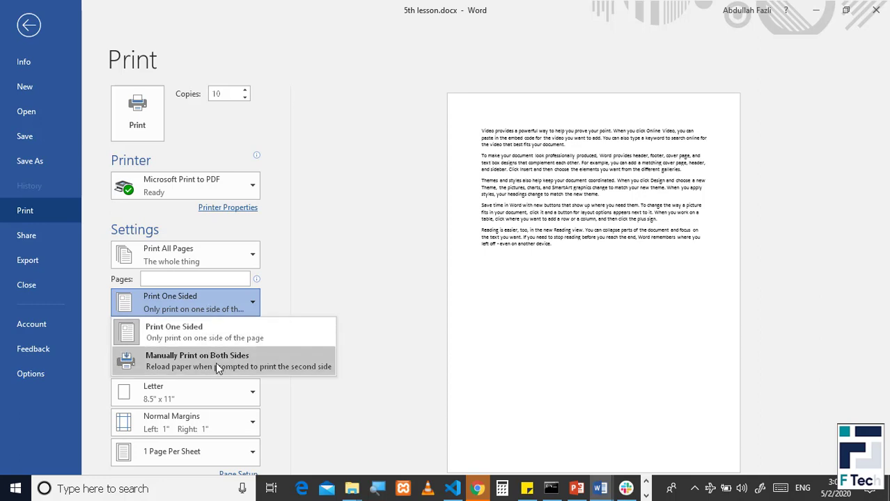
left_click(316, 298)
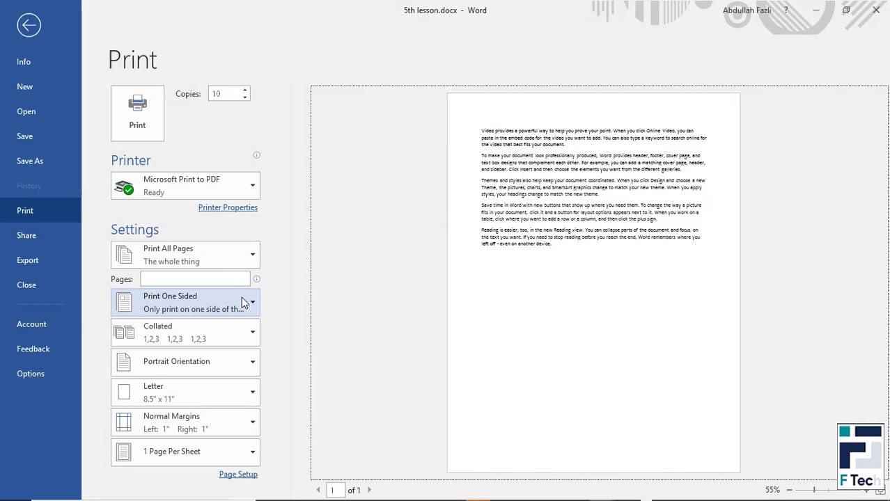
Review the one-sided and two-sided printing choices several times without changing Print One Sided.
left_click(243, 303)
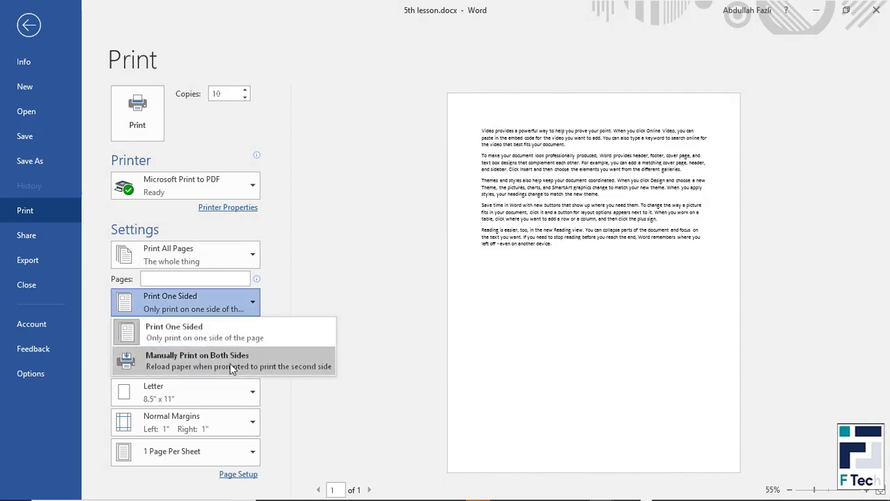
left_click(317, 299)
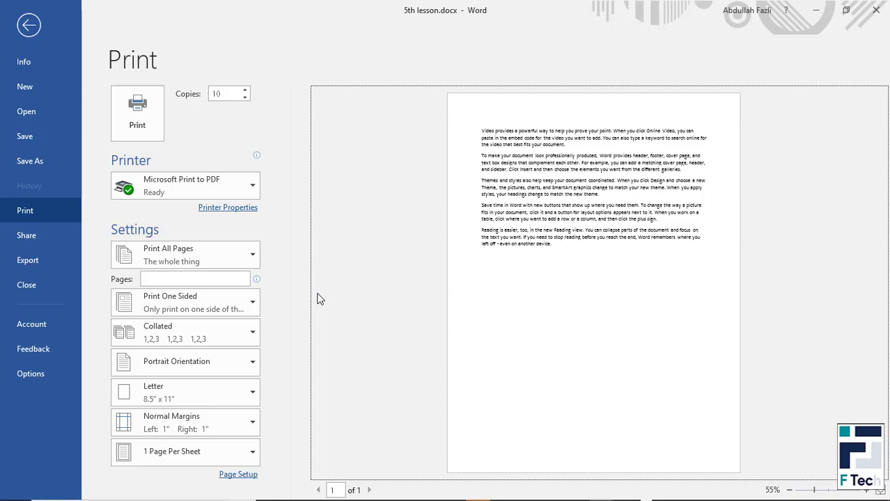
left_click(235, 309)
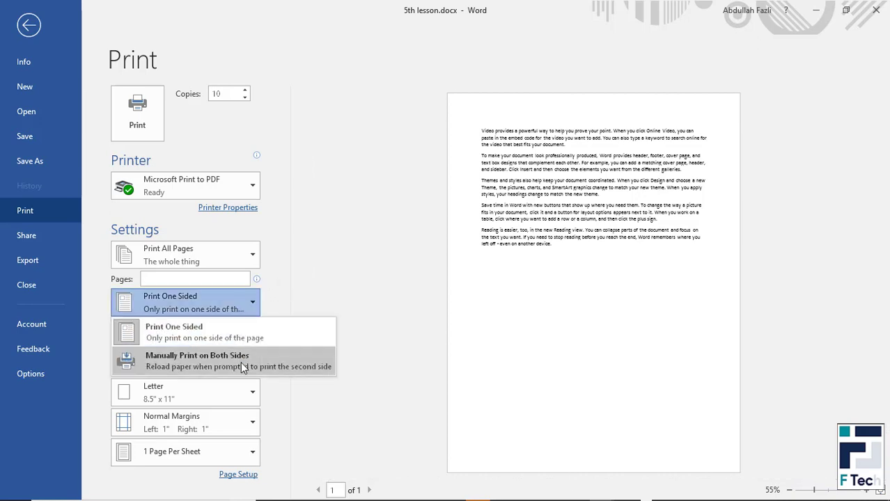
left_click(307, 292)
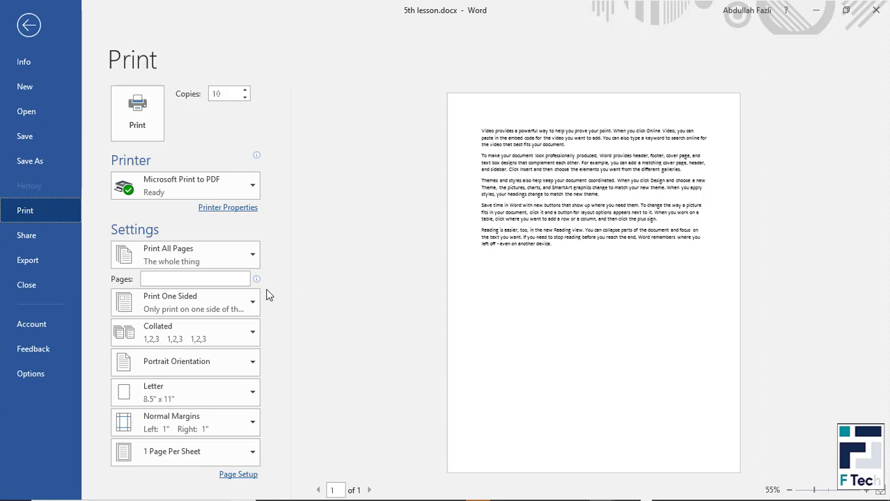
left_click(242, 302)
left_click(253, 302)
left_click(210, 337)
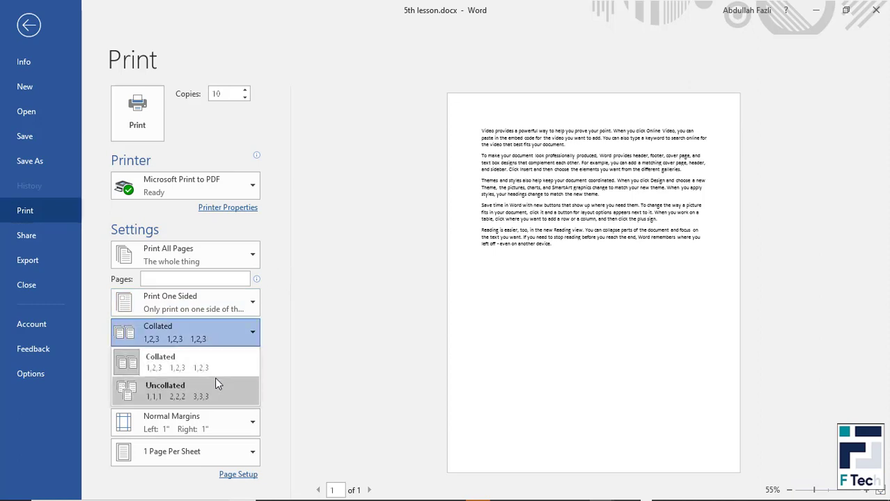
left_click(299, 376)
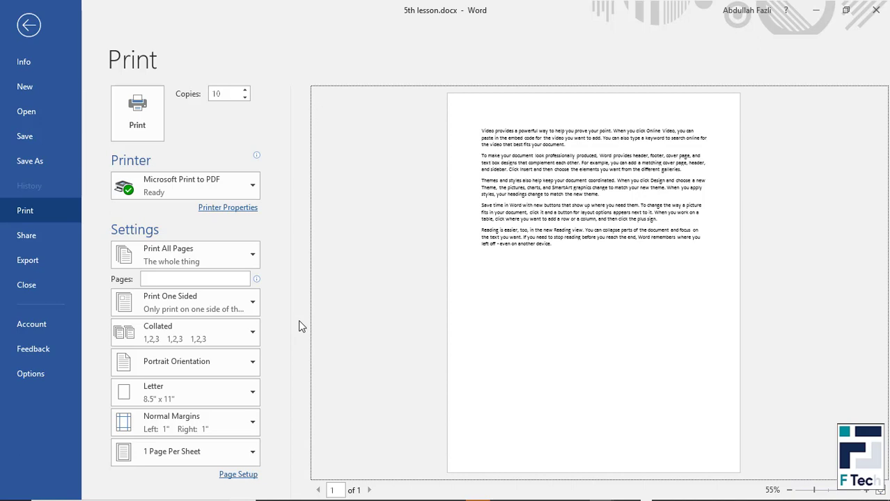
left_click(219, 333)
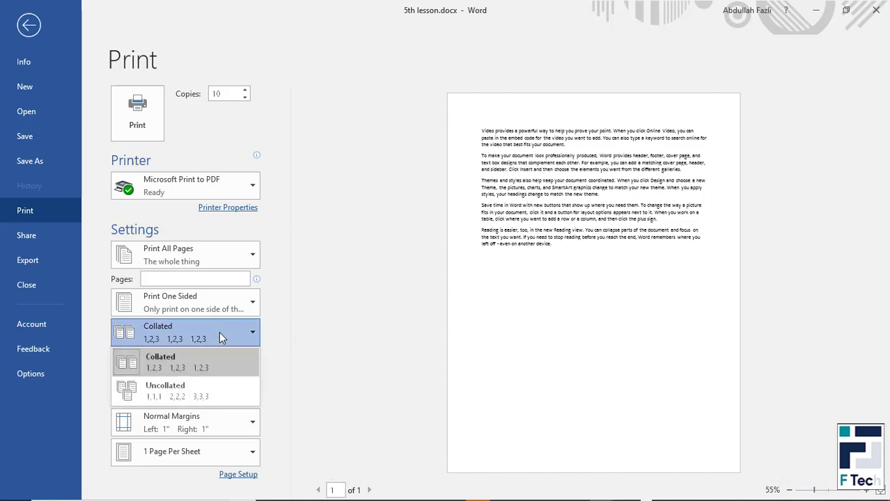
left_click(286, 353)
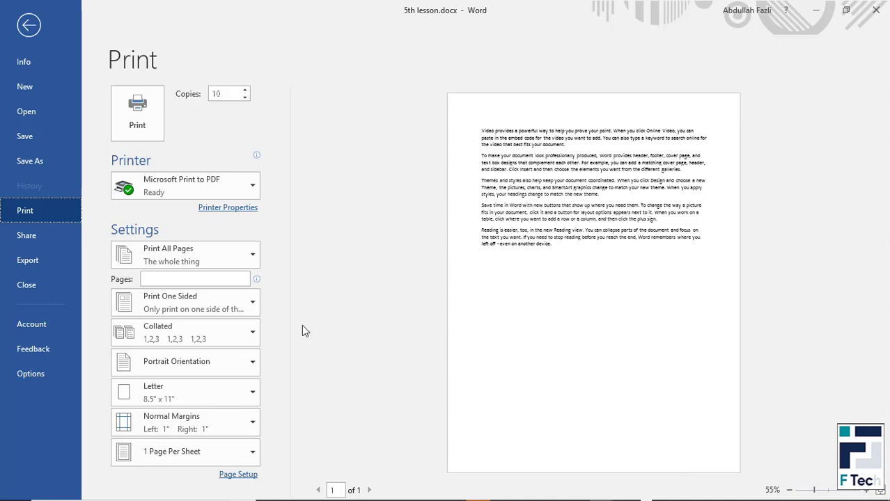
left_click(227, 340)
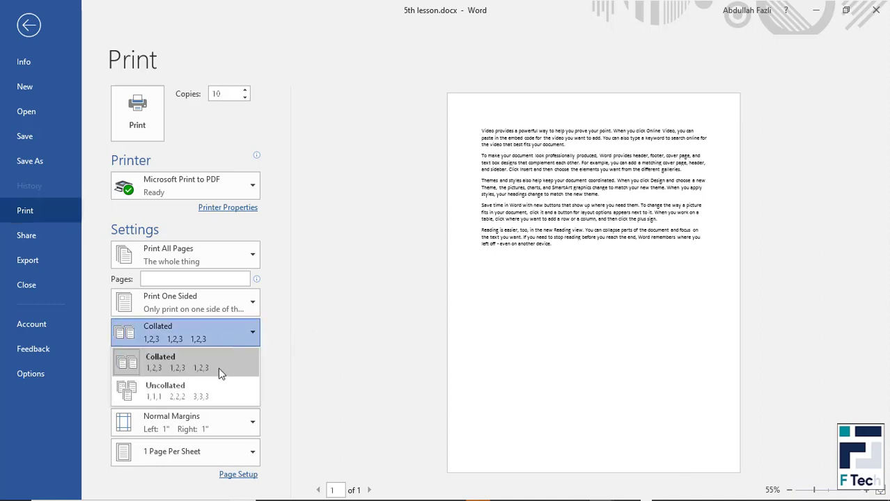
left_click(351, 364)
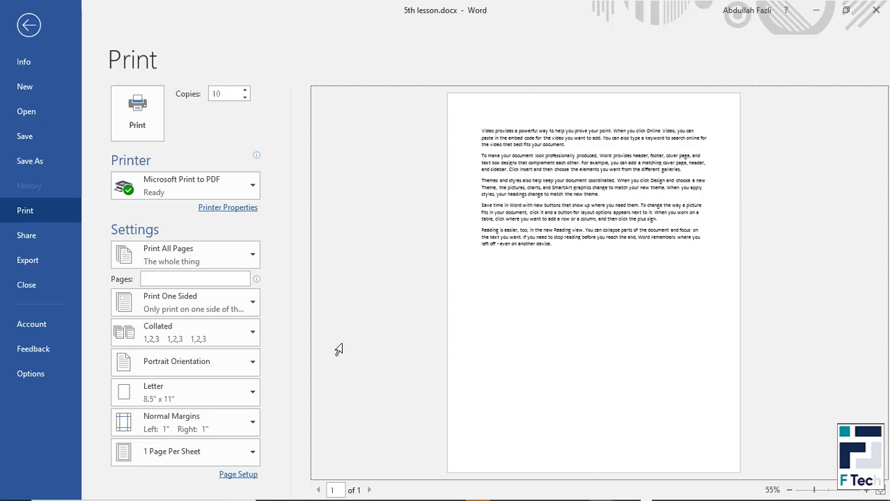
left_click(226, 324)
left_click(233, 337)
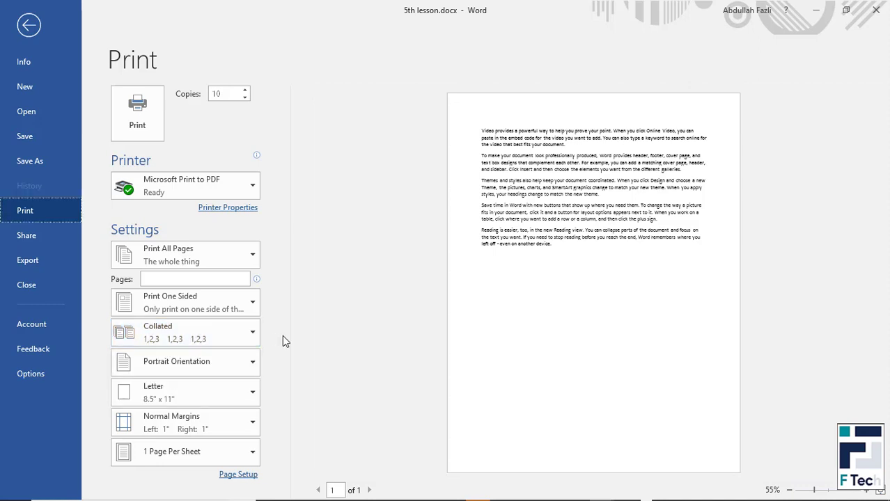
Try landscape orientation, return to portrait, then list paper sizes with Letter 8.5" x 11" current.
left_click(183, 362)
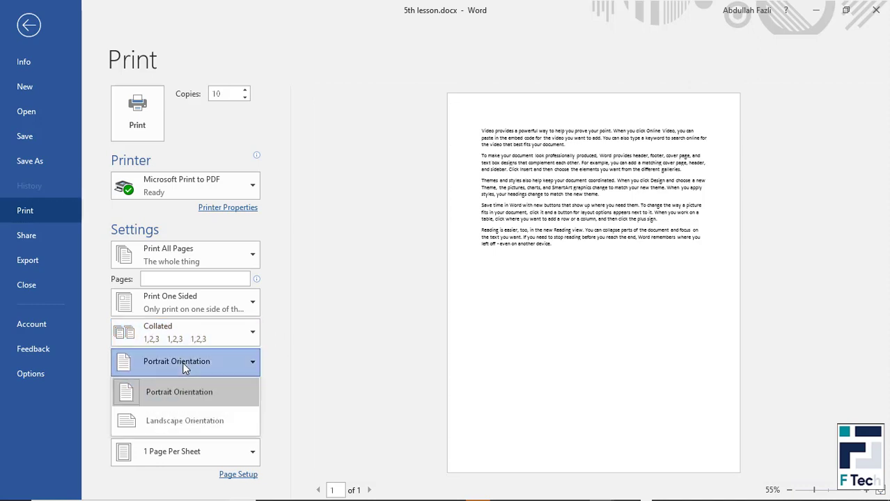
left_click(204, 391)
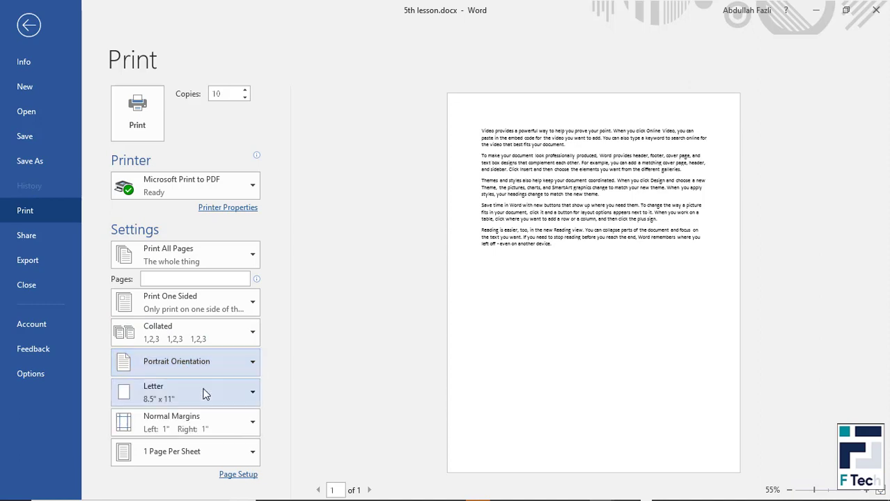
left_click(209, 421)
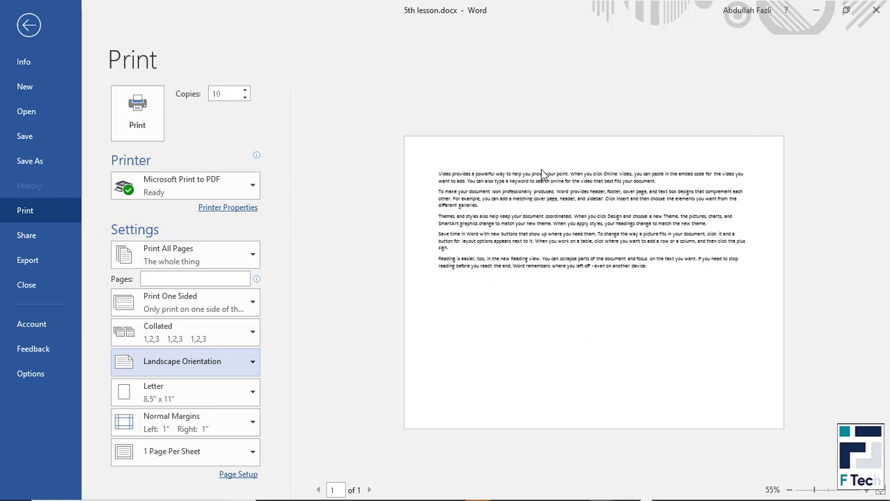
left_click(230, 369)
left_click(232, 392)
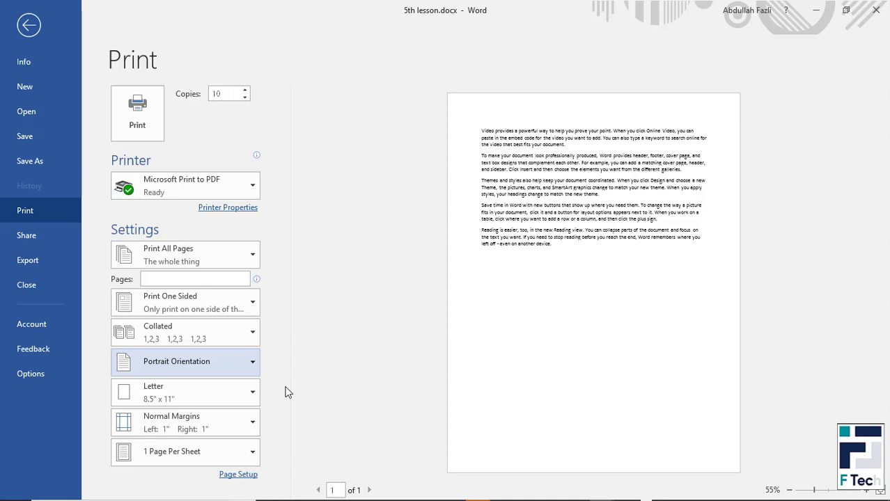
left_click(236, 400)
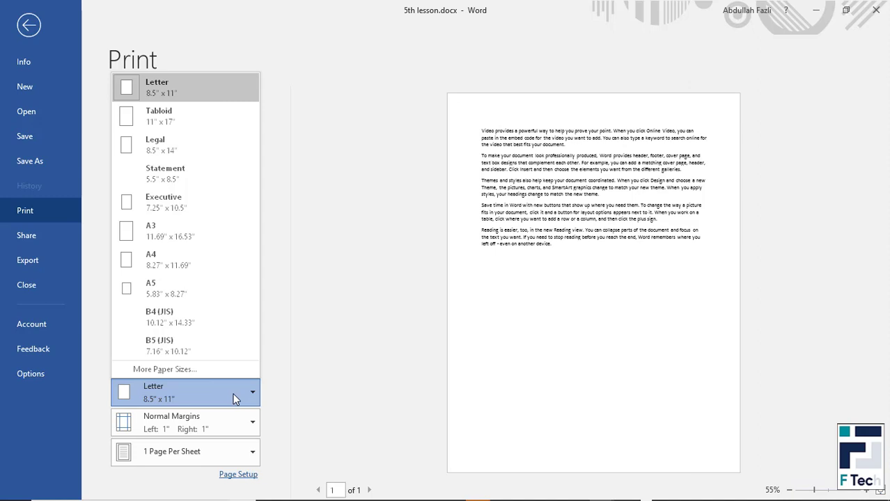
Switch the print paper size to A4 (8.27" x 11.69").
left_click(224, 261)
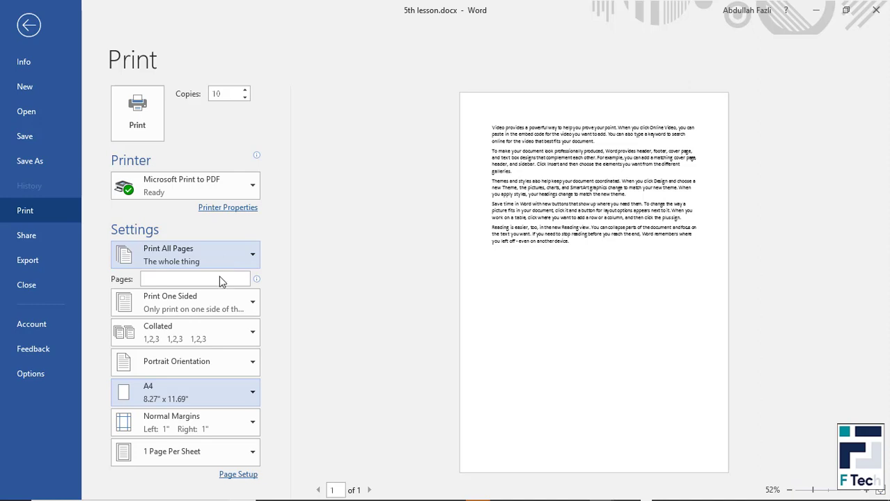
left_click(193, 417)
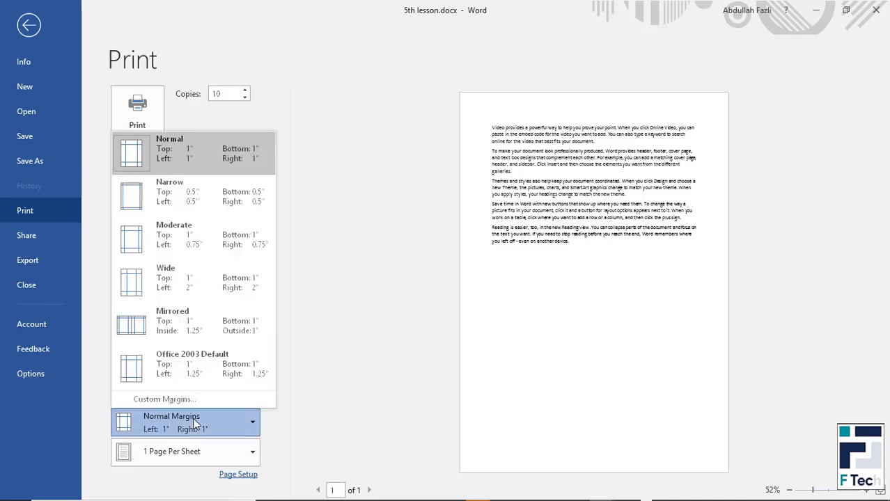
left_click(194, 417)
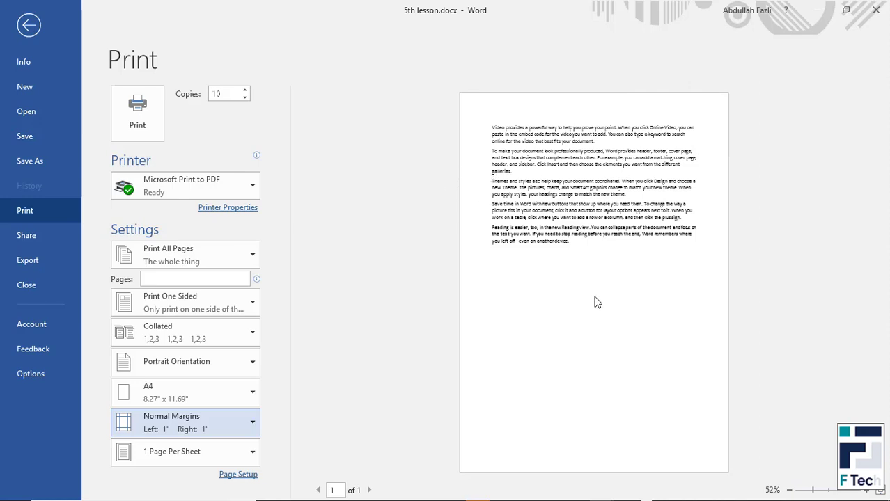
Try Narrow 0.5", Moderate 0.75" and Wide 2" margins, ending on Wide.
left_click(252, 423)
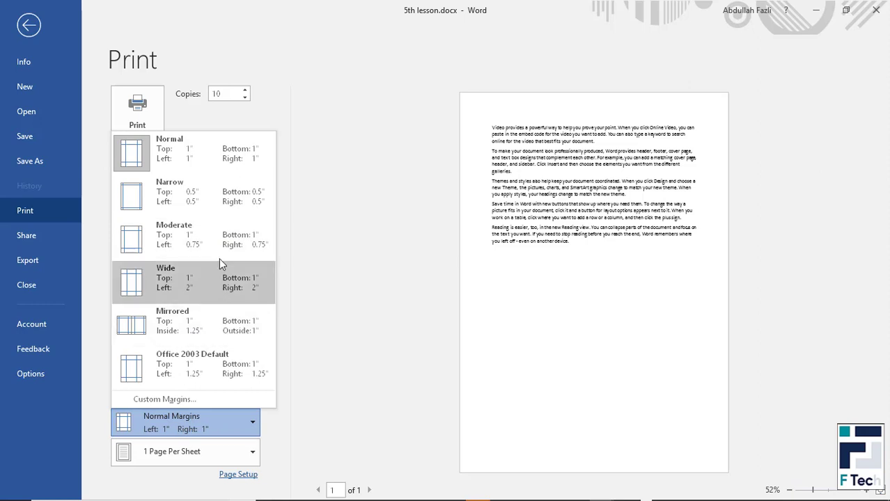
left_click(220, 195)
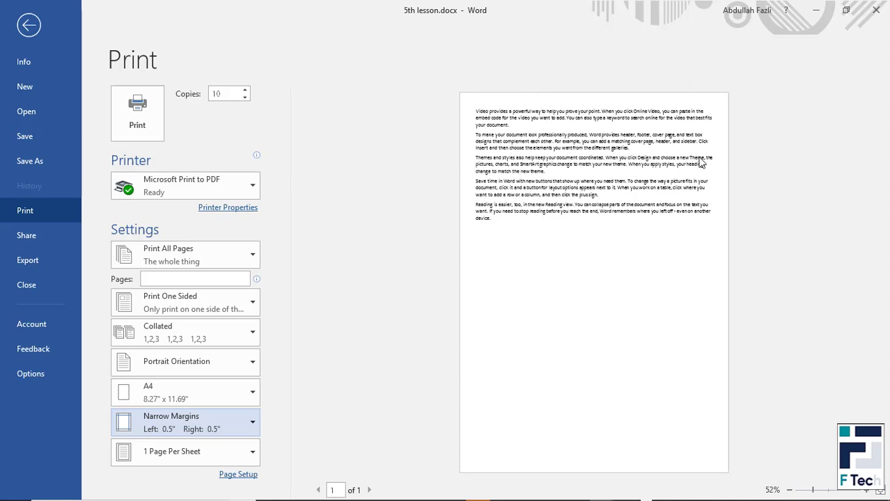
left_click(174, 420)
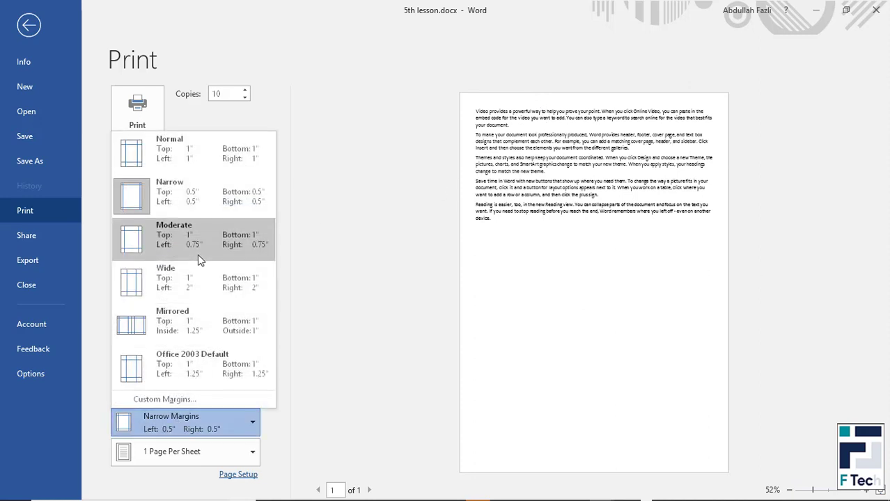
left_click(197, 236)
left_click(166, 414)
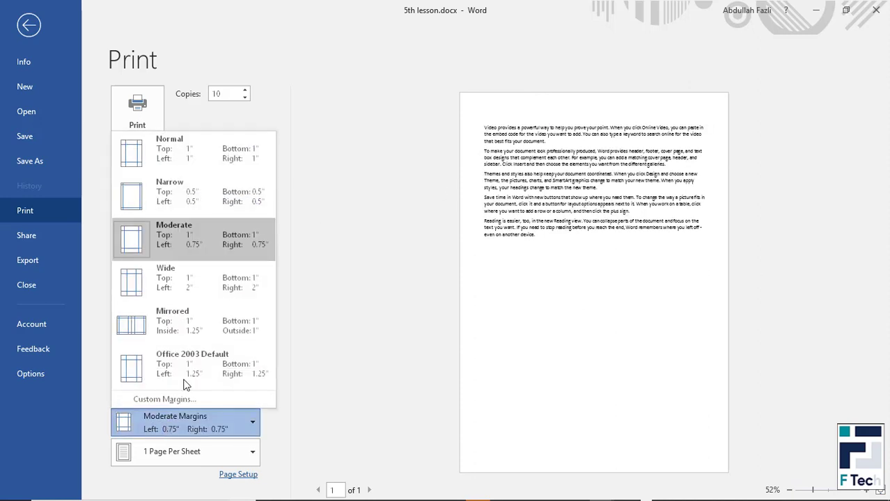
left_click(184, 274)
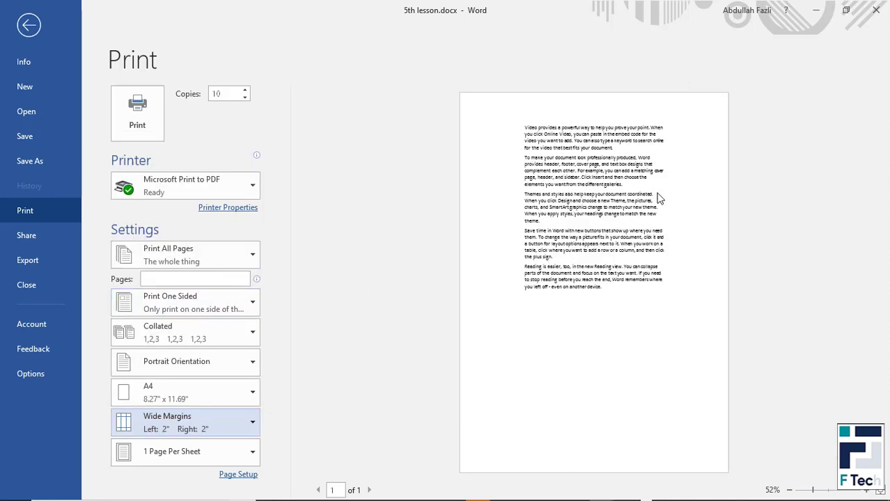
left_click(220, 421)
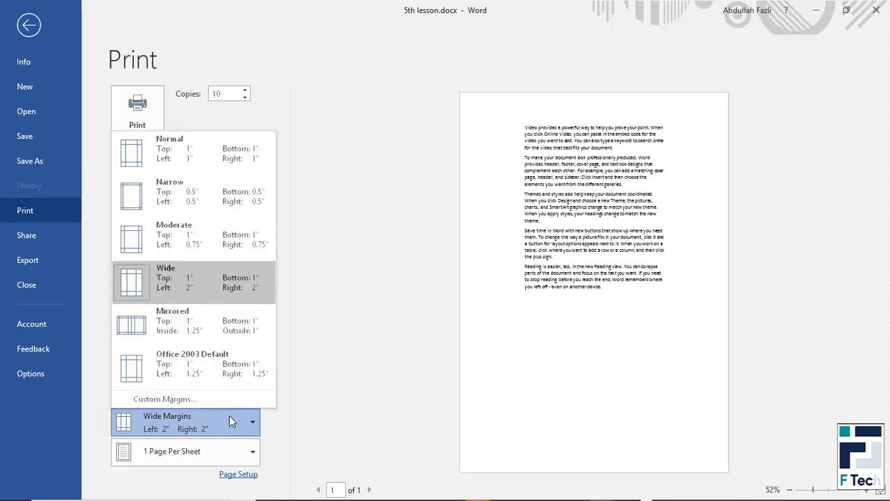
Restore Normal 1" margins and set printing to 2 pages per sheet.
left_click(214, 170)
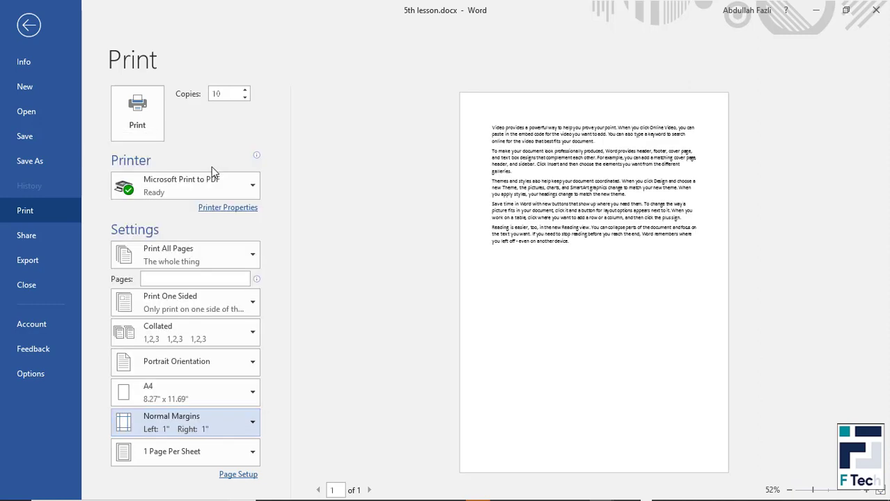
left_click(186, 452)
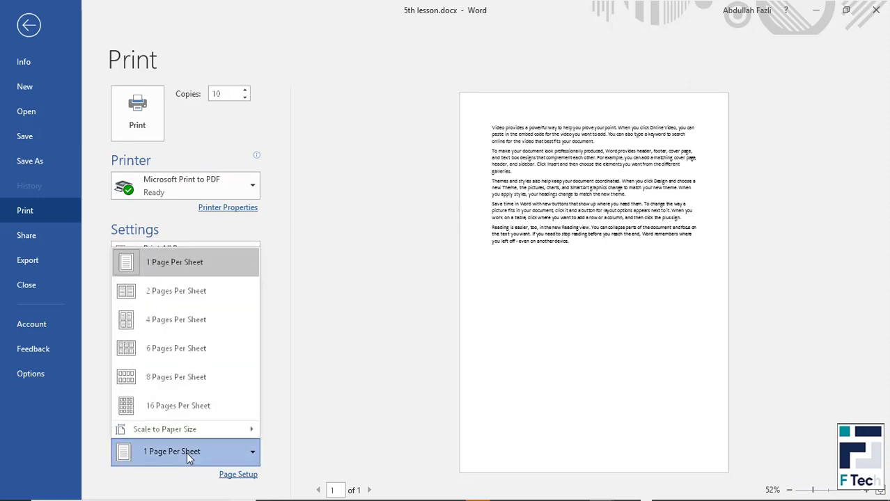
left_click(459, 374)
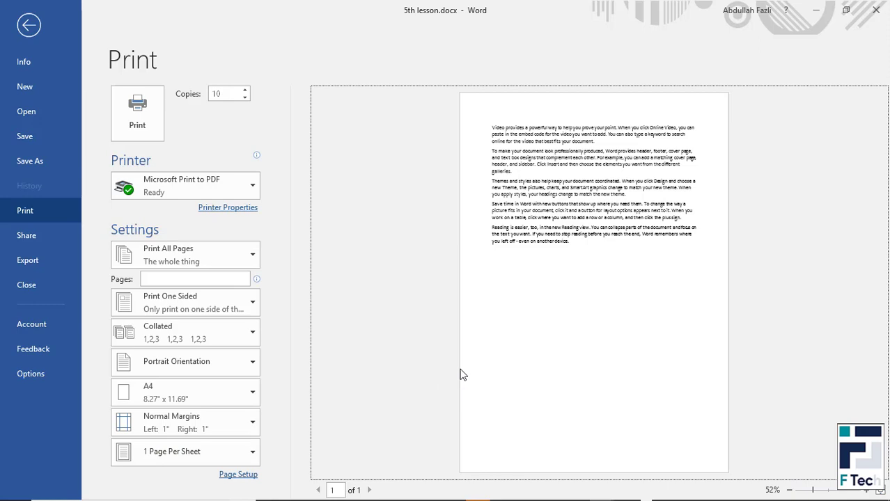
left_click(178, 451)
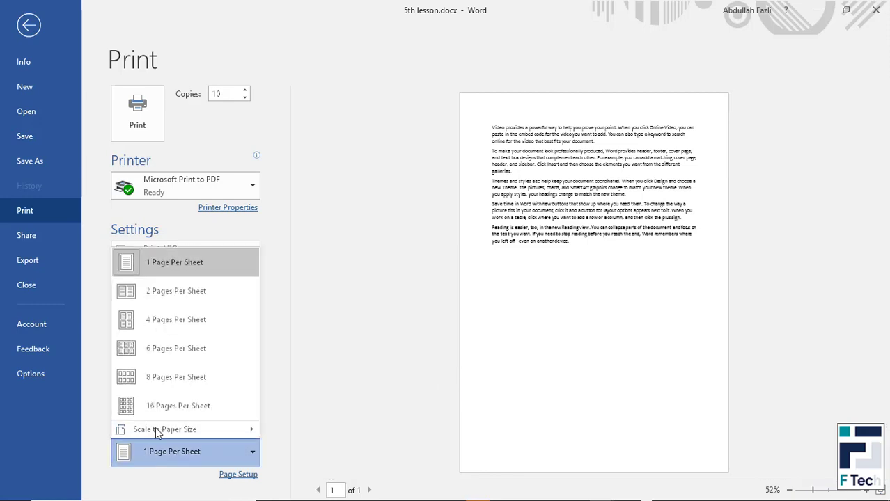
left_click(186, 301)
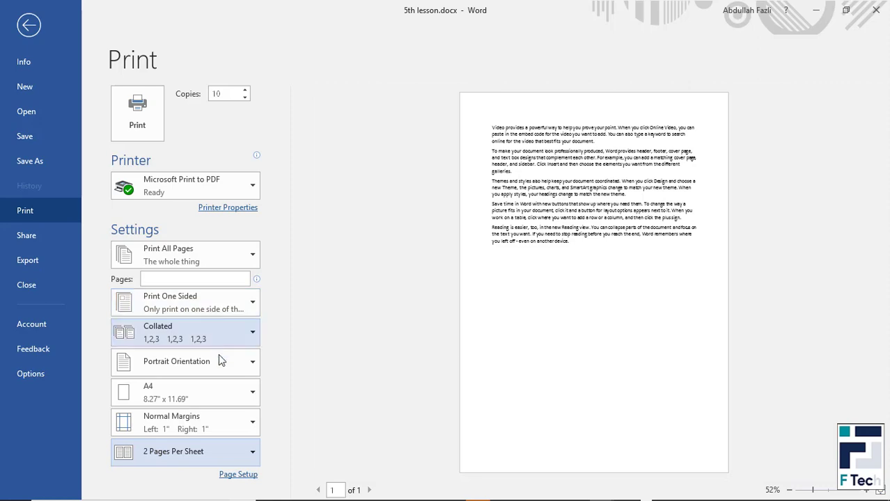
left_click(353, 423)
Paste a copy of all the text at the document's end, then preview its three pages.
key("Escape")
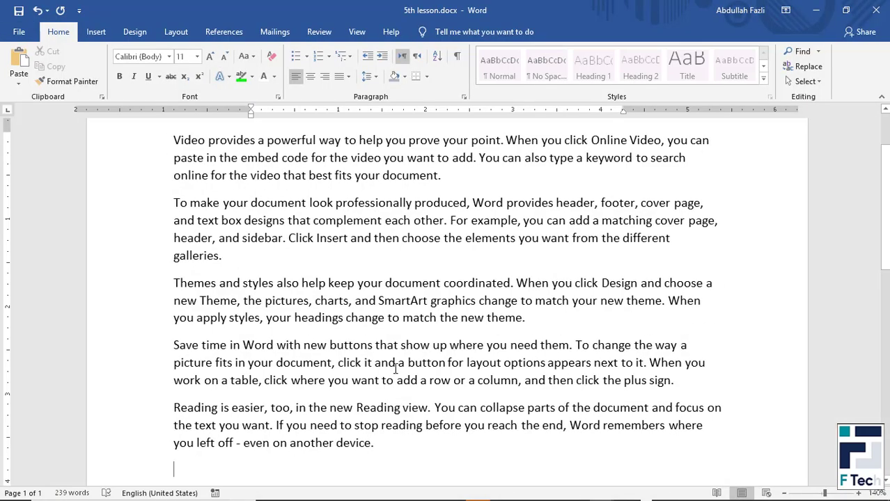
key("ctrl+a")
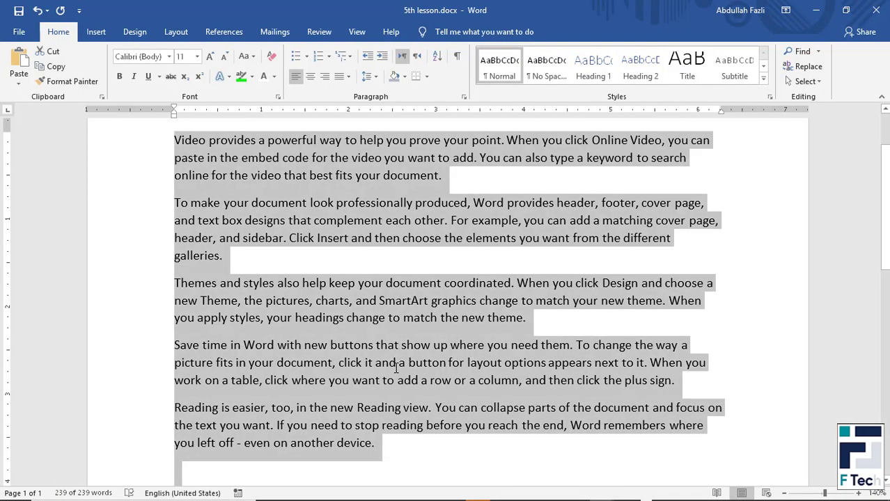
key("ctrl+c")
key("ctrl+End")
key("ctrl+v")
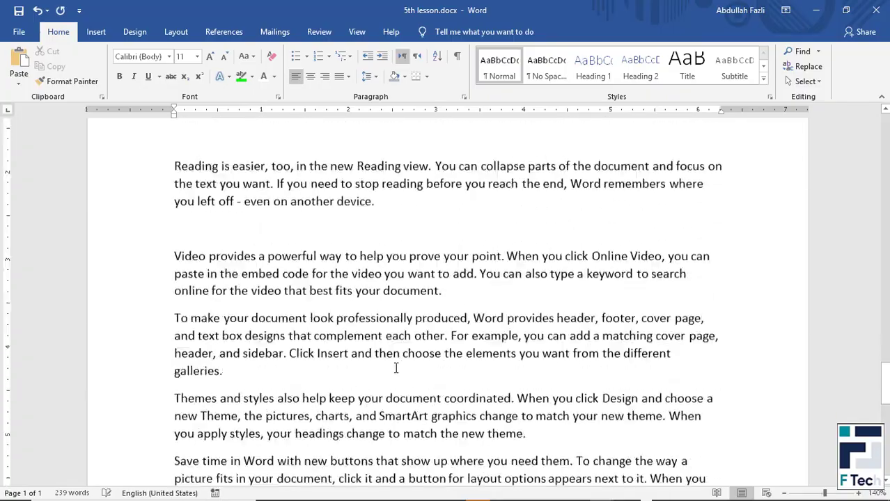
left_click(19, 31)
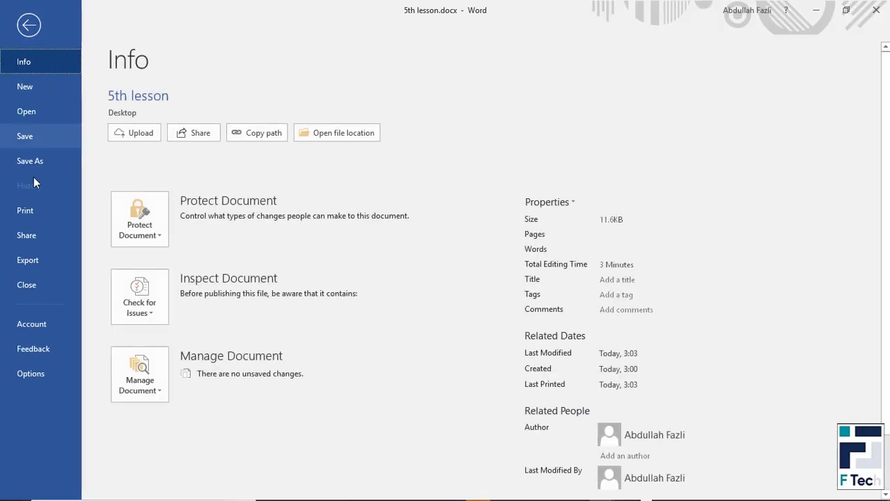
left_click(44, 215)
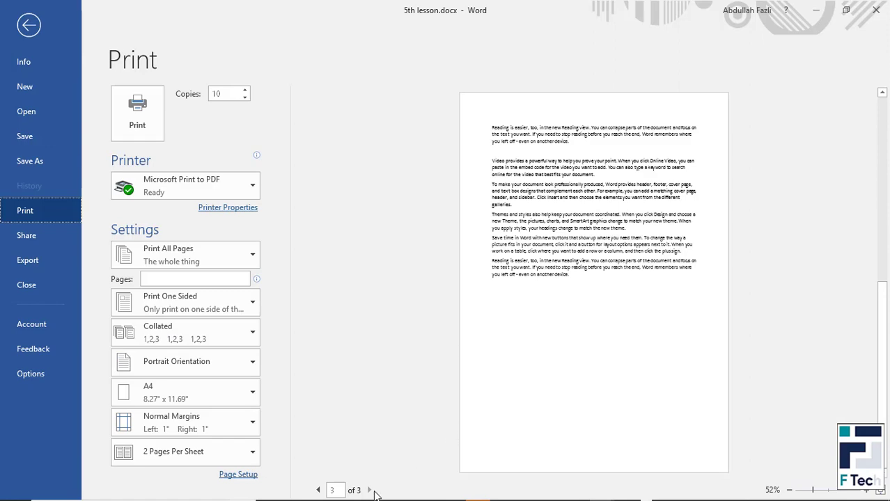
Return to the first preview sheet and switch from 2 to 4 pages per sheet.
left_click(336, 448)
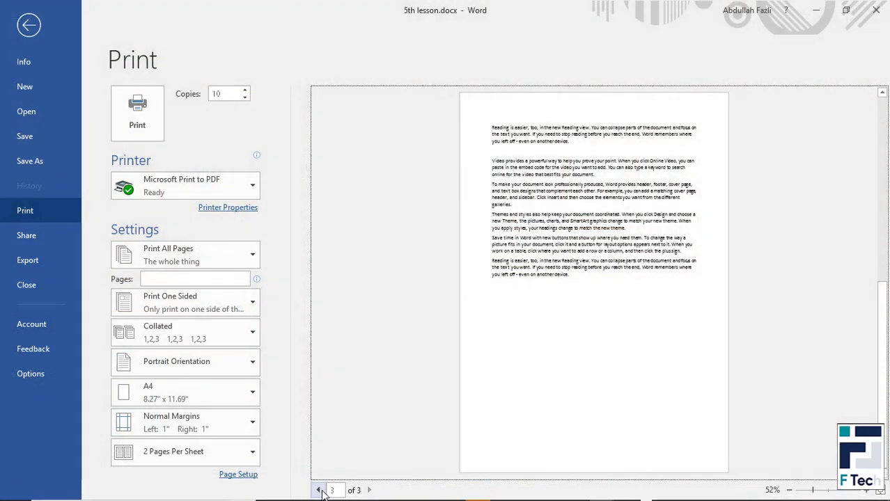
left_click(319, 491)
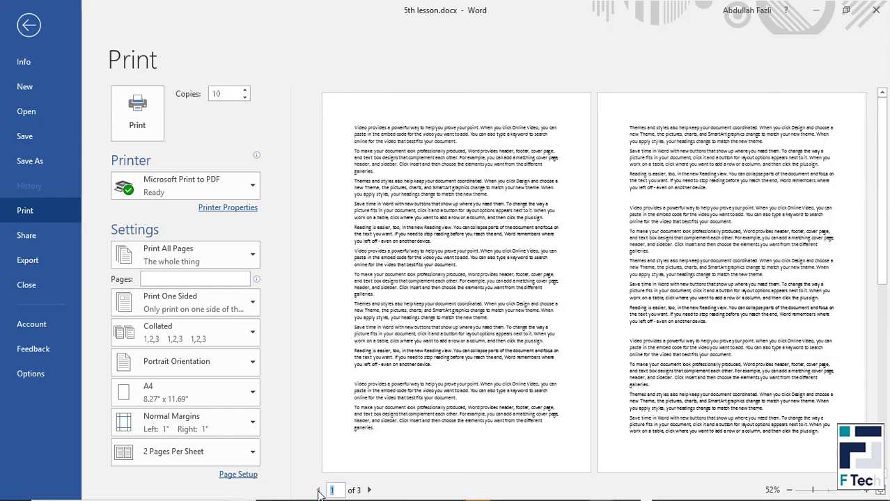
left_click(184, 454)
left_click(185, 290)
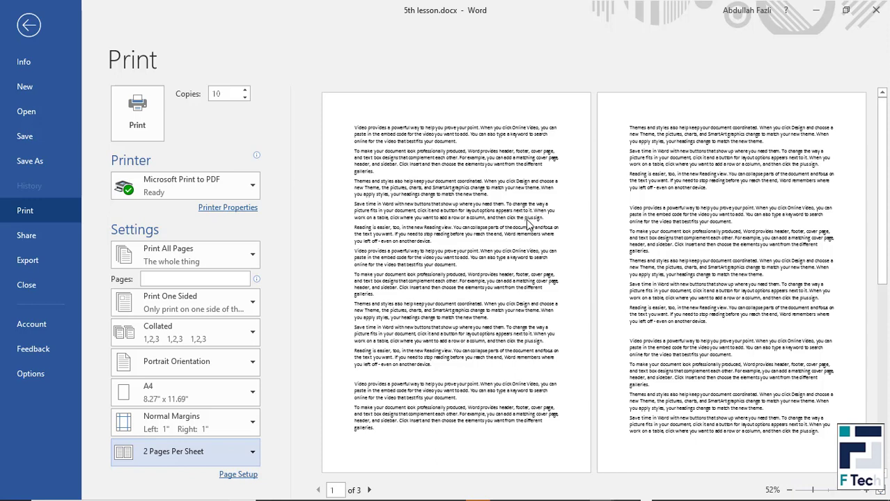
left_click(209, 452)
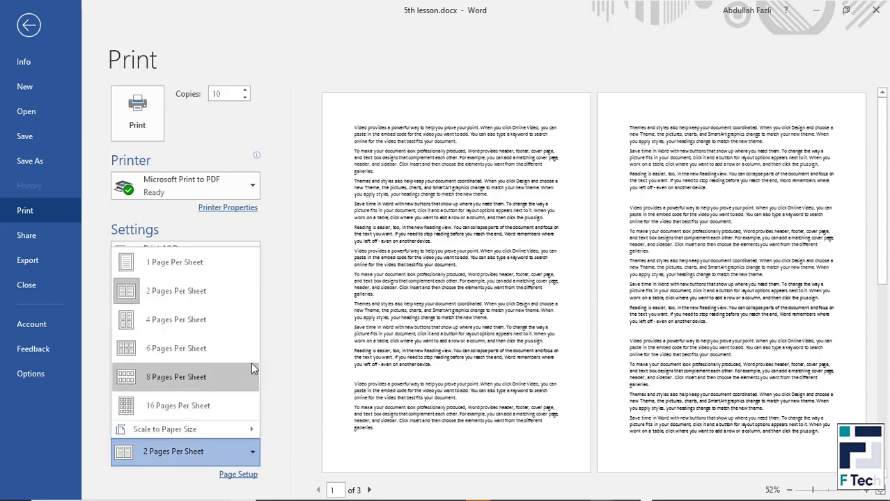
left_click(238, 324)
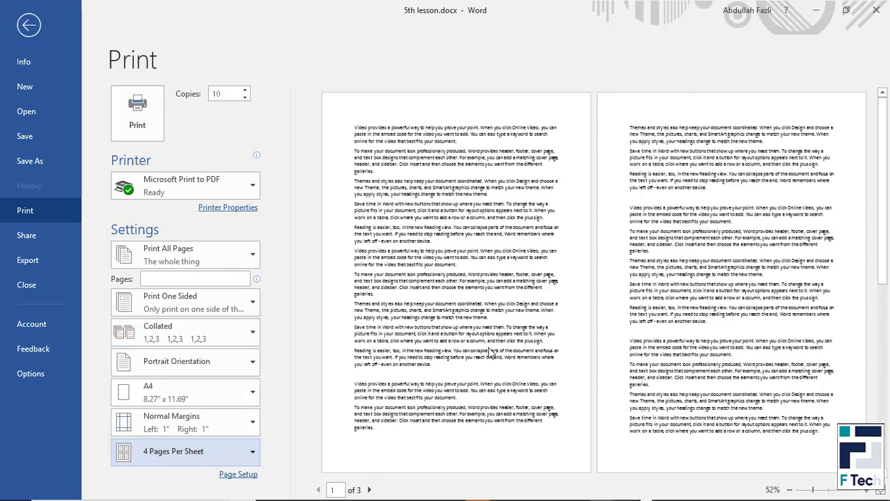
scroll(428, 391, "down", 2)
scroll(352, 483, "up", 2)
Reset printing to 1 page per sheet and go back to the 3-page document.
left_click(197, 456)
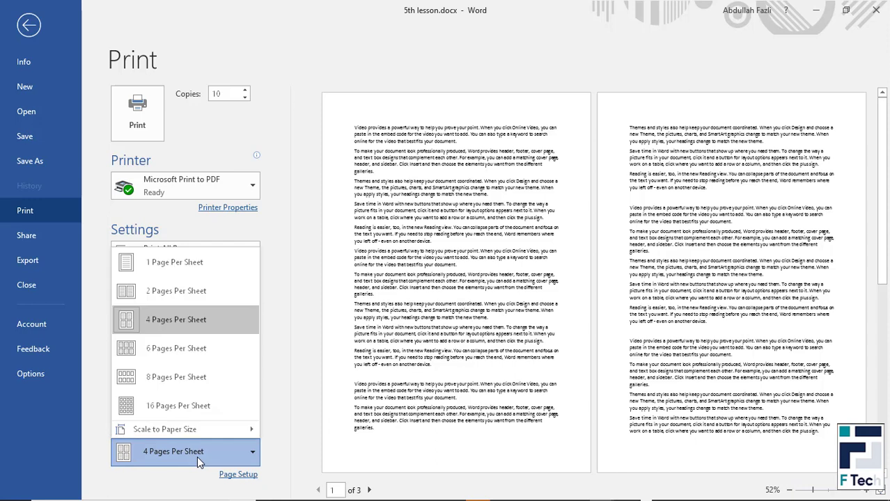
left_click(197, 456)
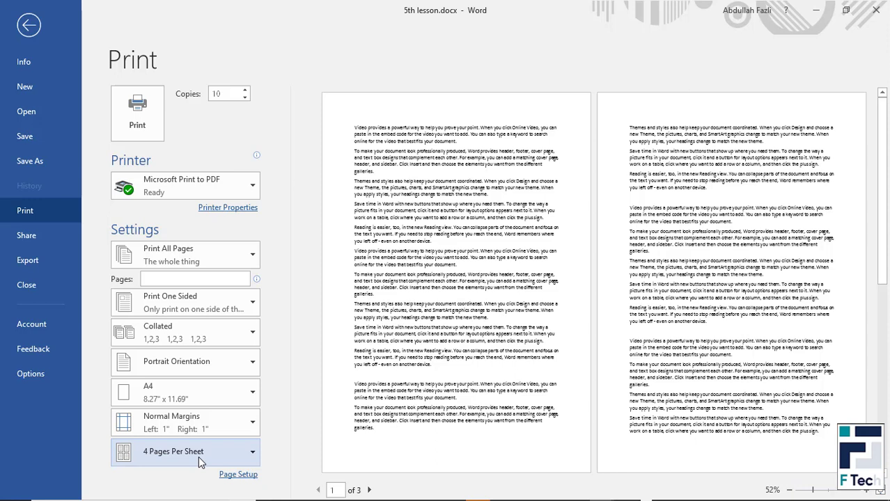
left_click(199, 456)
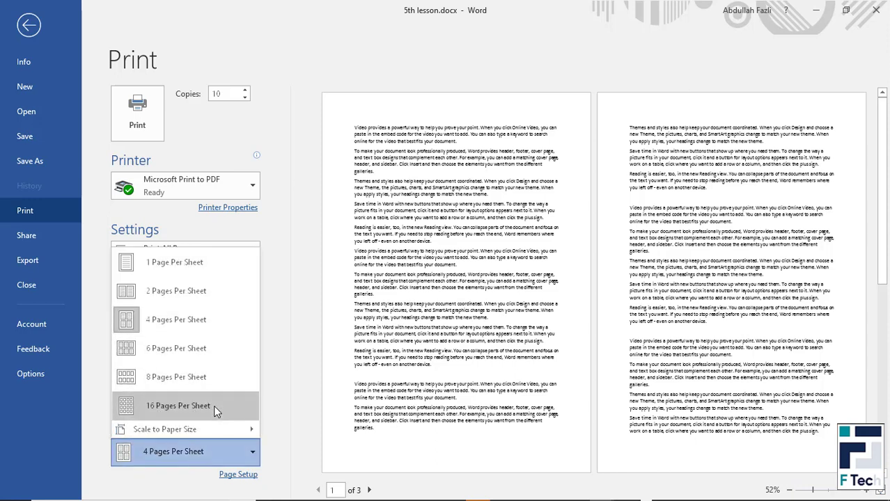
left_click(223, 442)
left_click(223, 442)
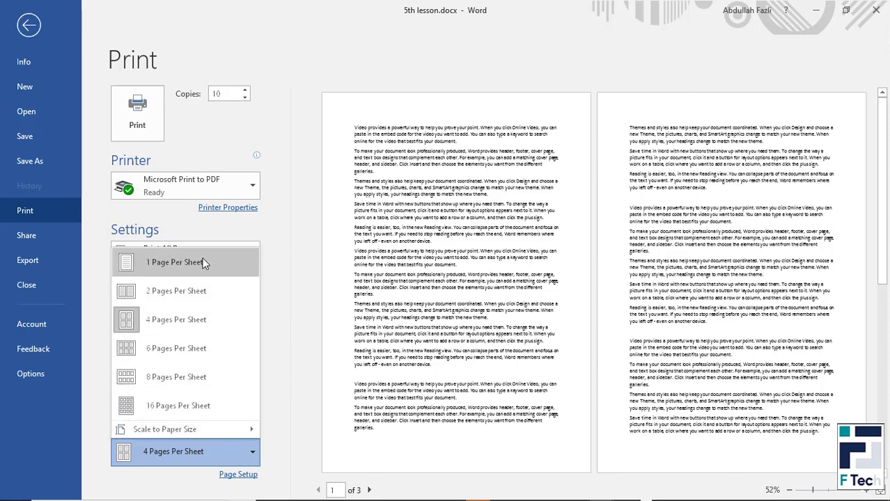
left_click(178, 262)
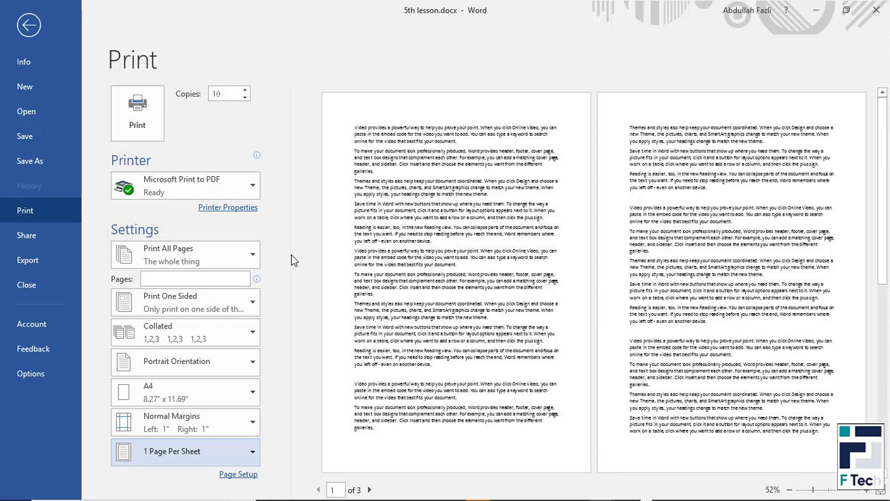
key("Escape")
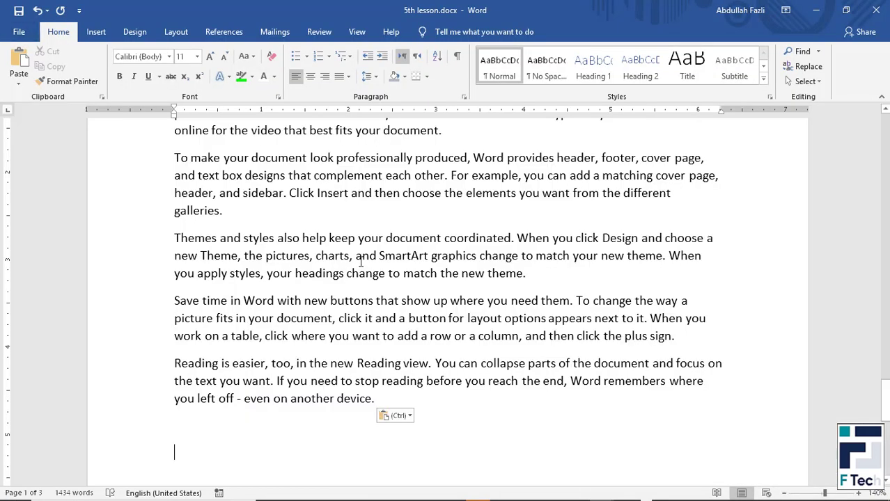